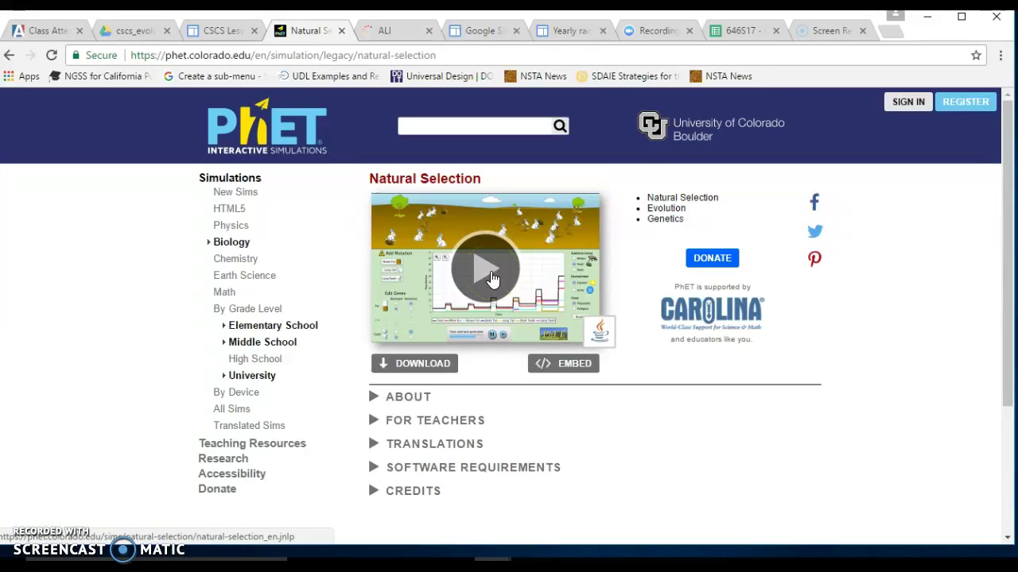
Step: Download the Natural Selection simulation, keep the .jnlp file despite the browser's warning, and open it
click(490, 276)
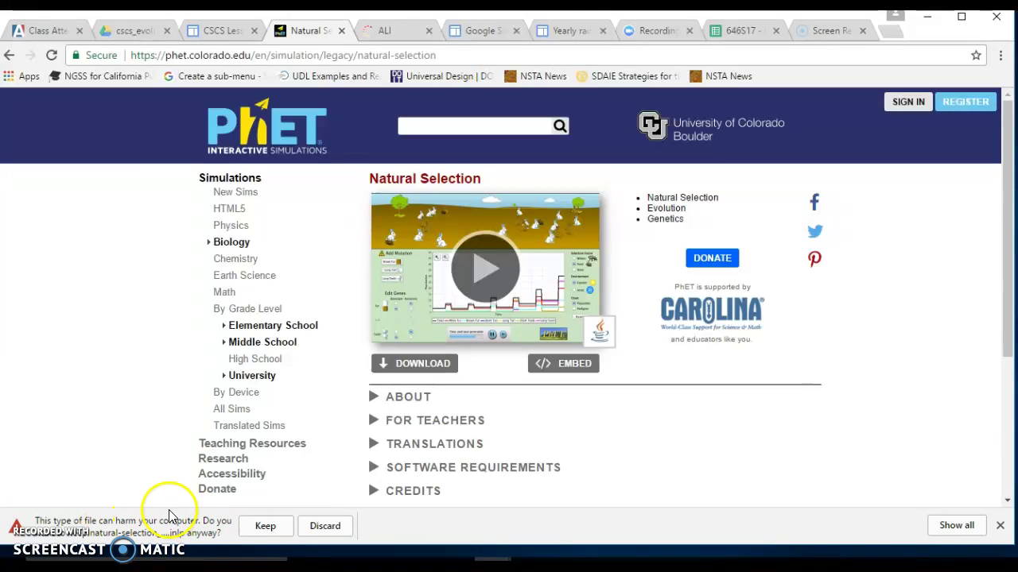
click(265, 526)
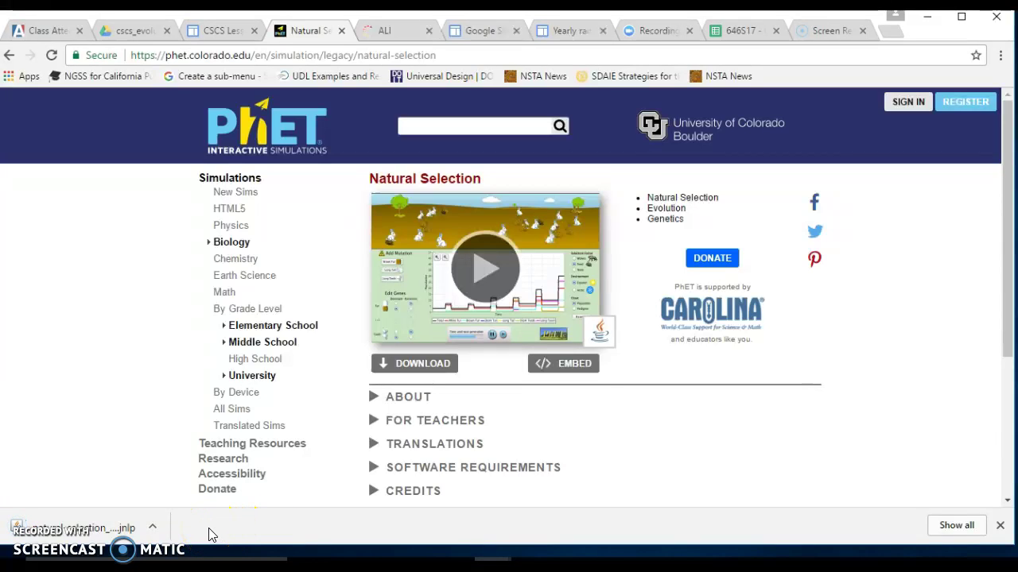
click(151, 530)
click(151, 531)
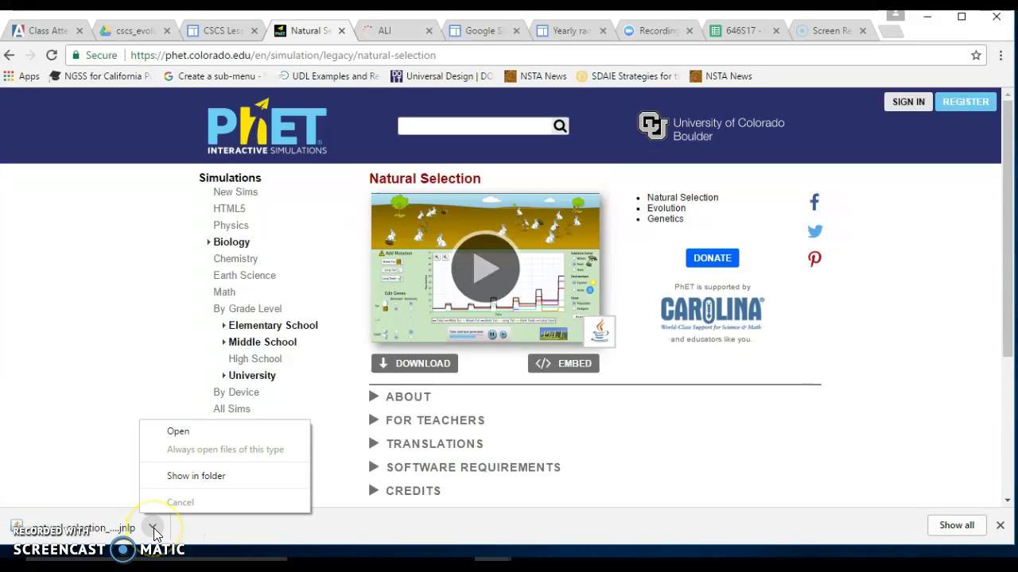
click(218, 434)
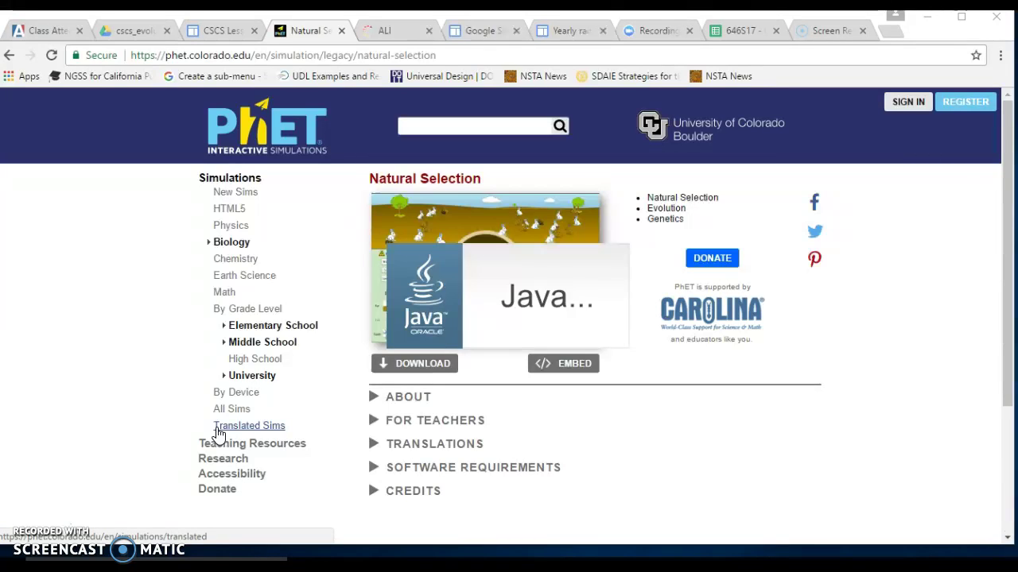
Step: Allow the PhET Simulation application to run in Java
click(590, 432)
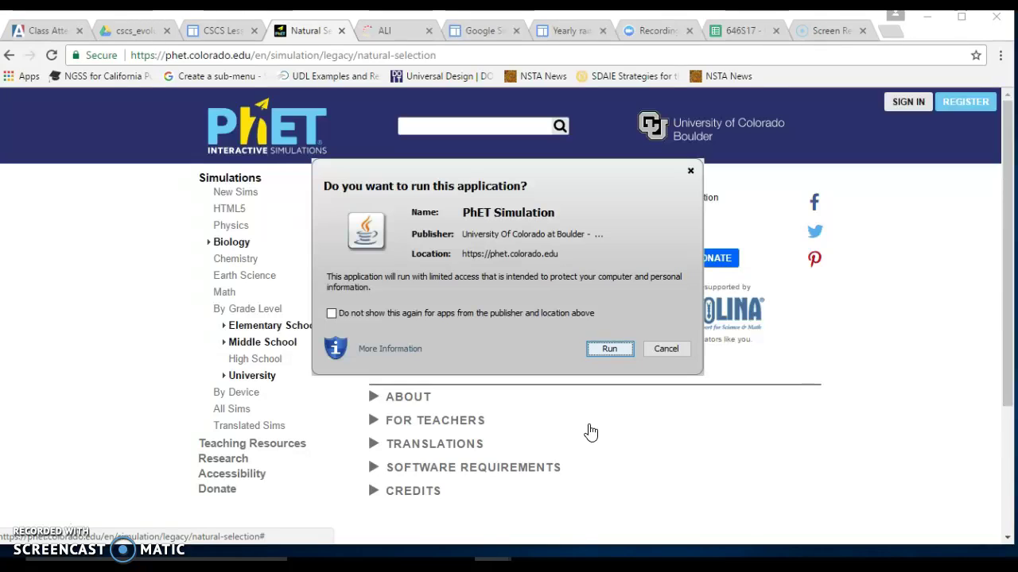
click(487, 252)
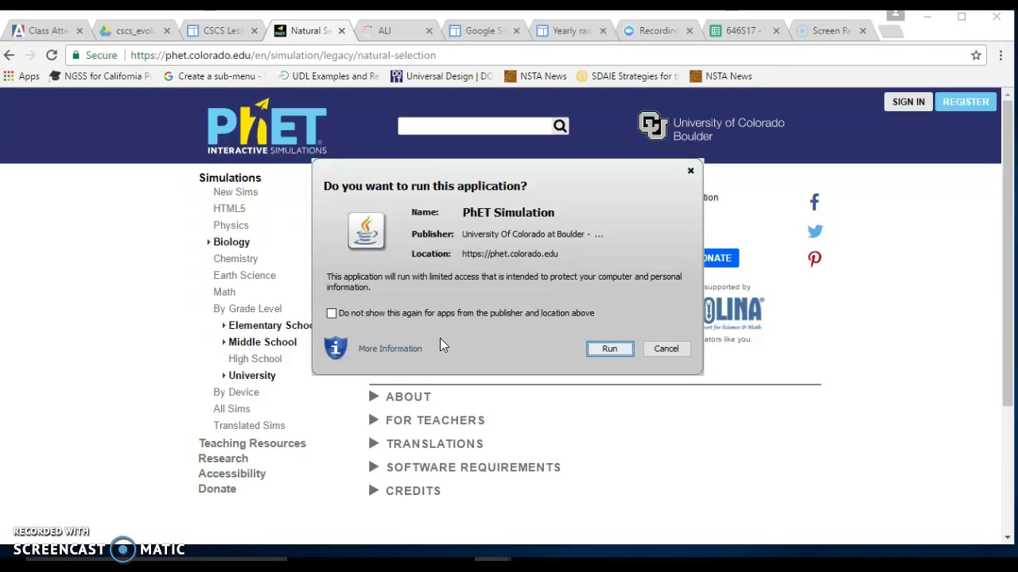
click(524, 359)
click(602, 348)
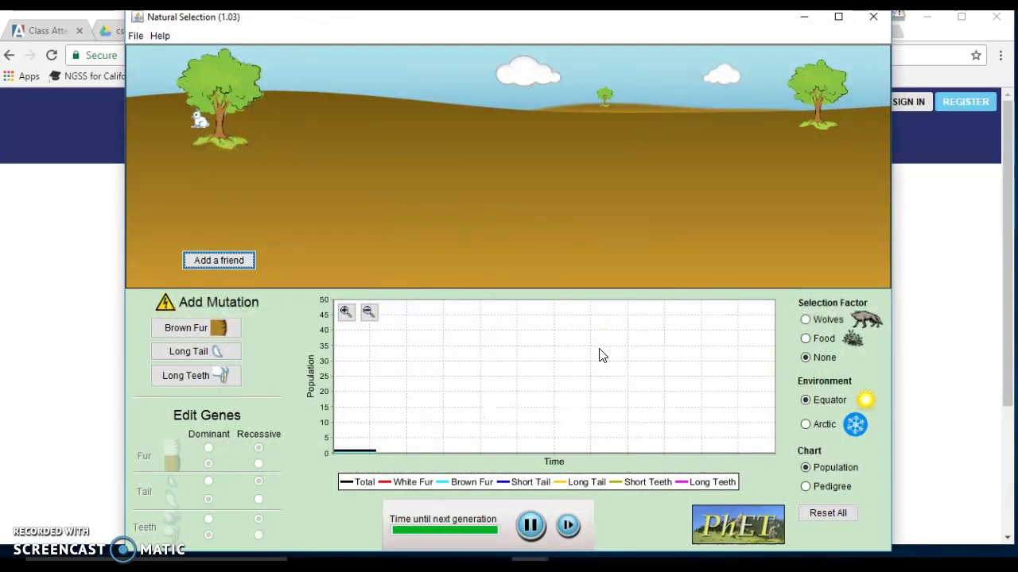
Step: Bring up the Natural Selection game-over notice, start a new game, and pause it while there is a single rabbit
mouse_move(531, 562)
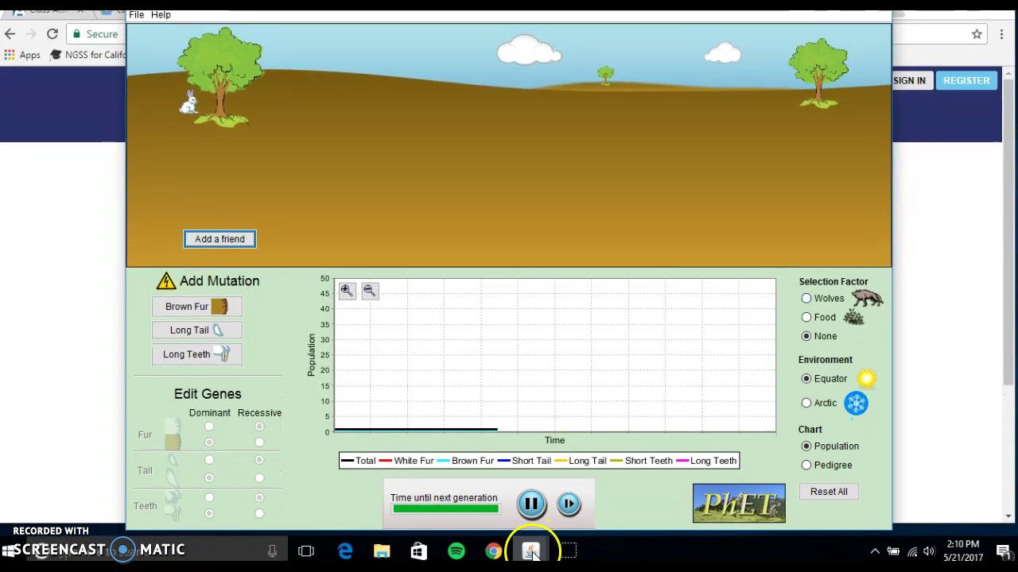
mouse_move(531, 553)
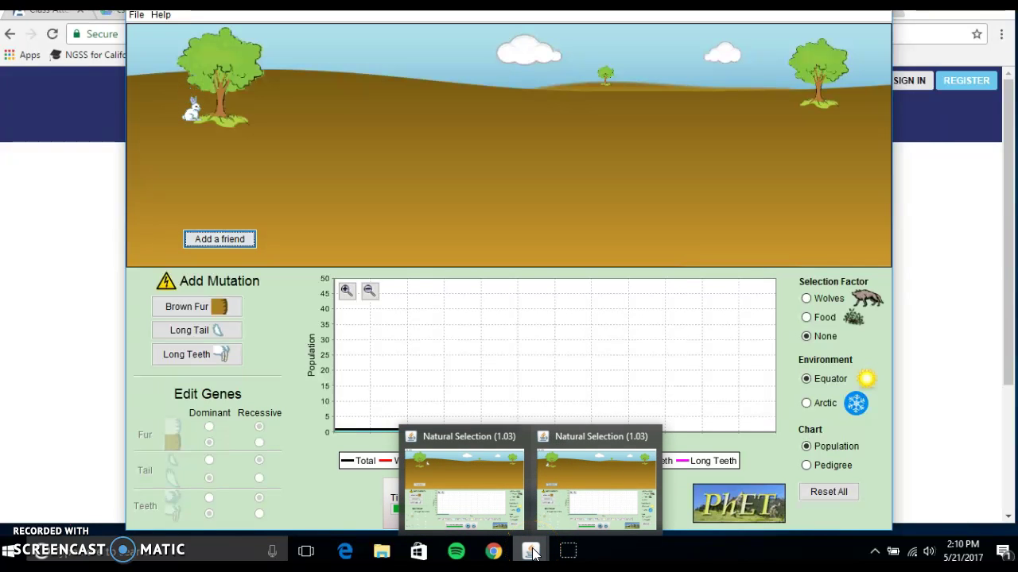
mouse_move(515, 477)
click(516, 437)
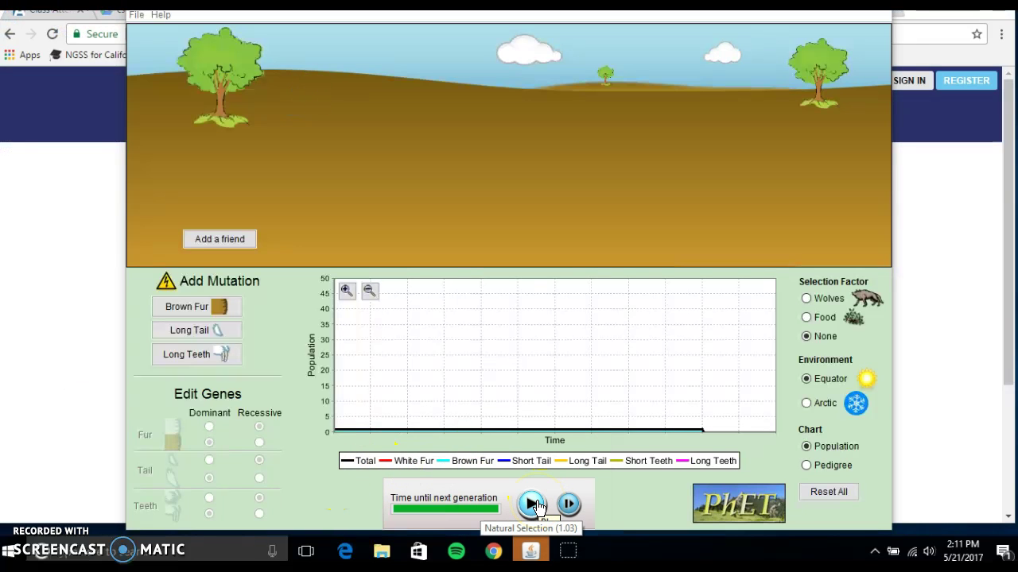
click(531, 552)
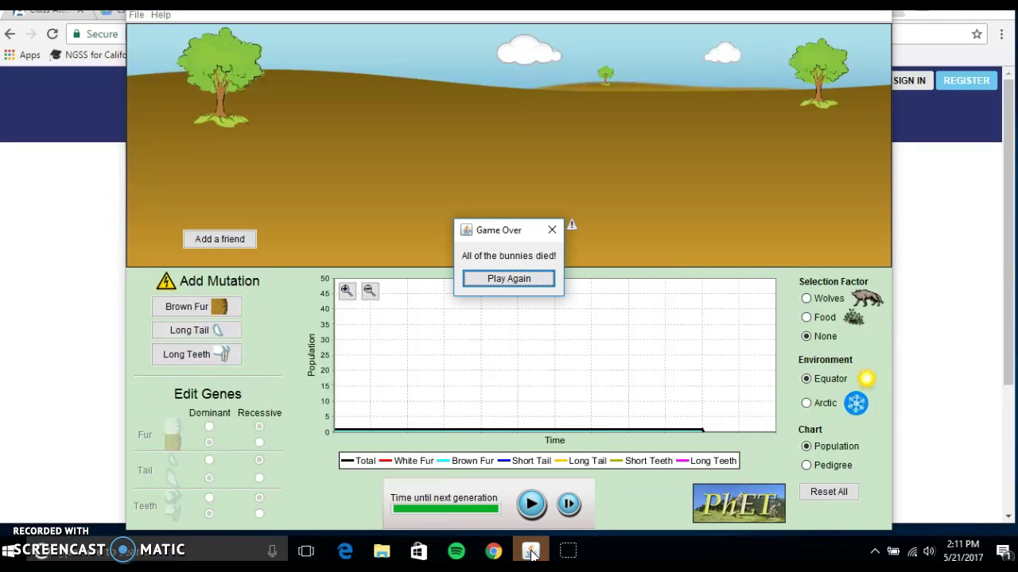
click(517, 279)
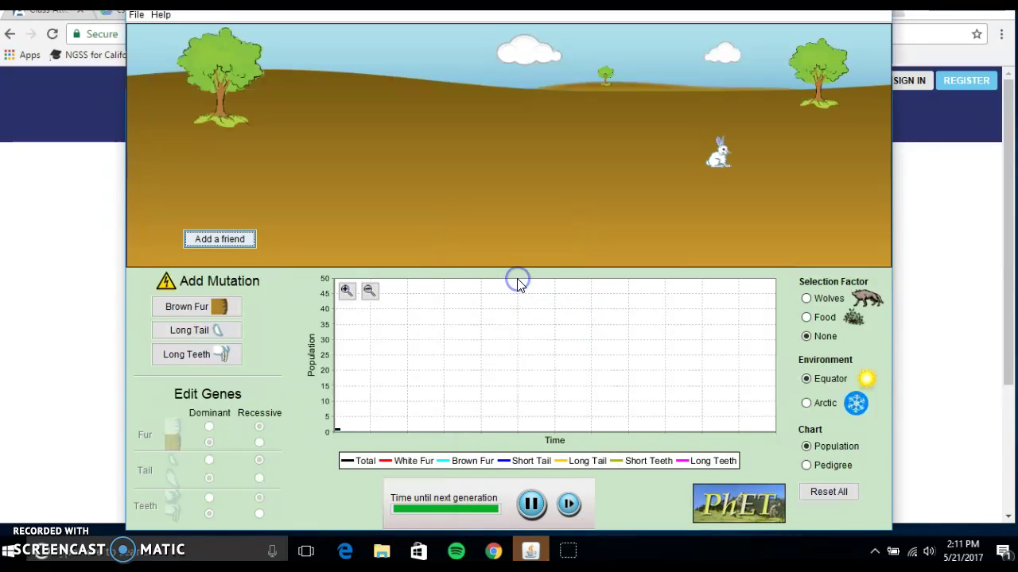
click(533, 503)
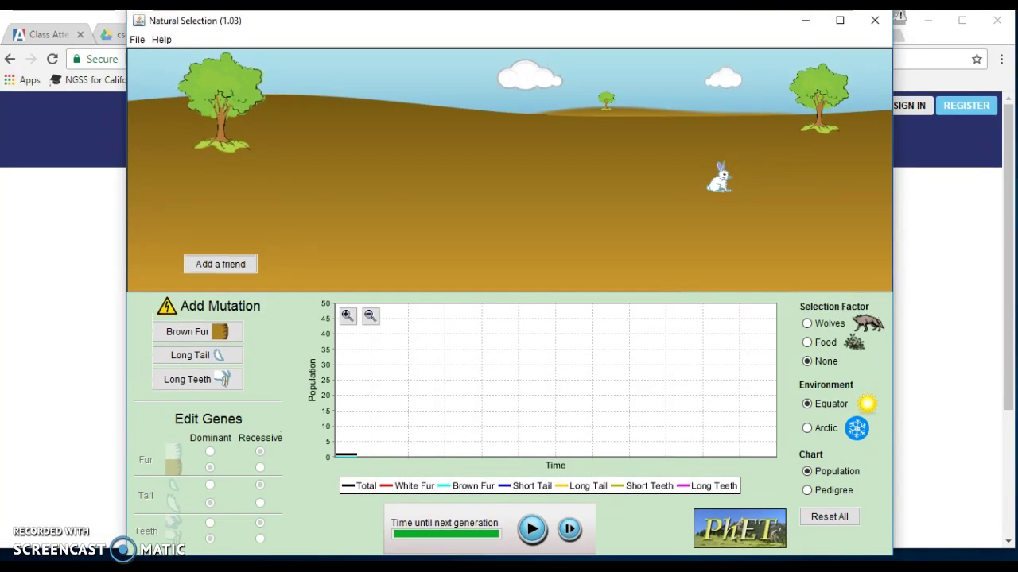
click(532, 530)
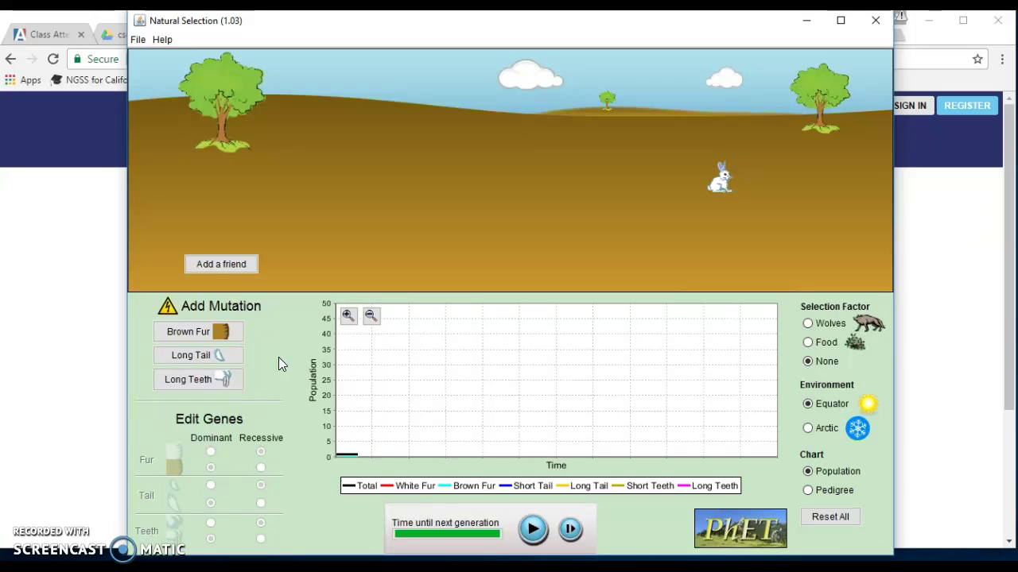
click(223, 330)
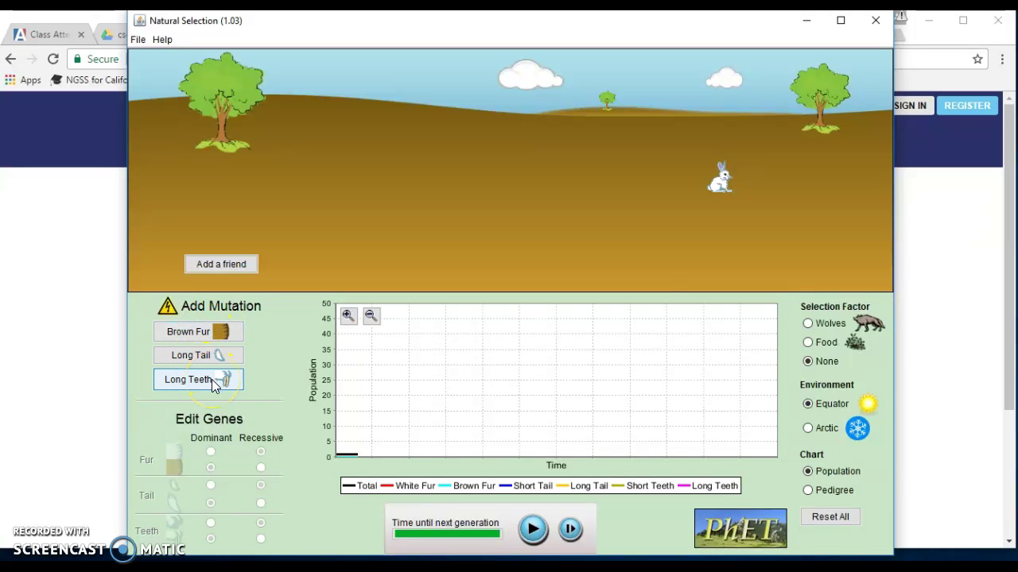
click(235, 391)
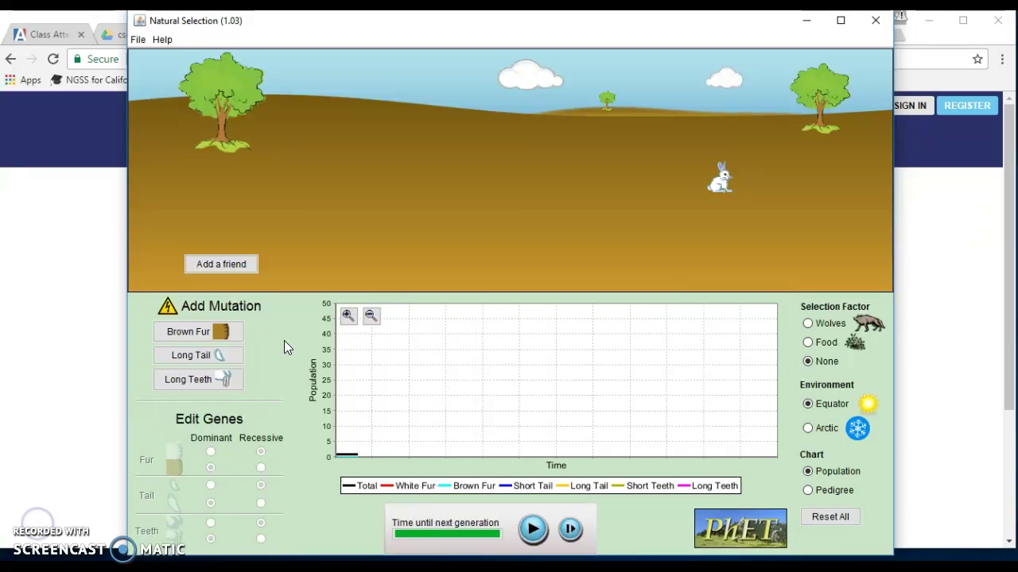
Step: Add a friend for the rabbit, then run the simulation into the next generation and pause it
click(244, 266)
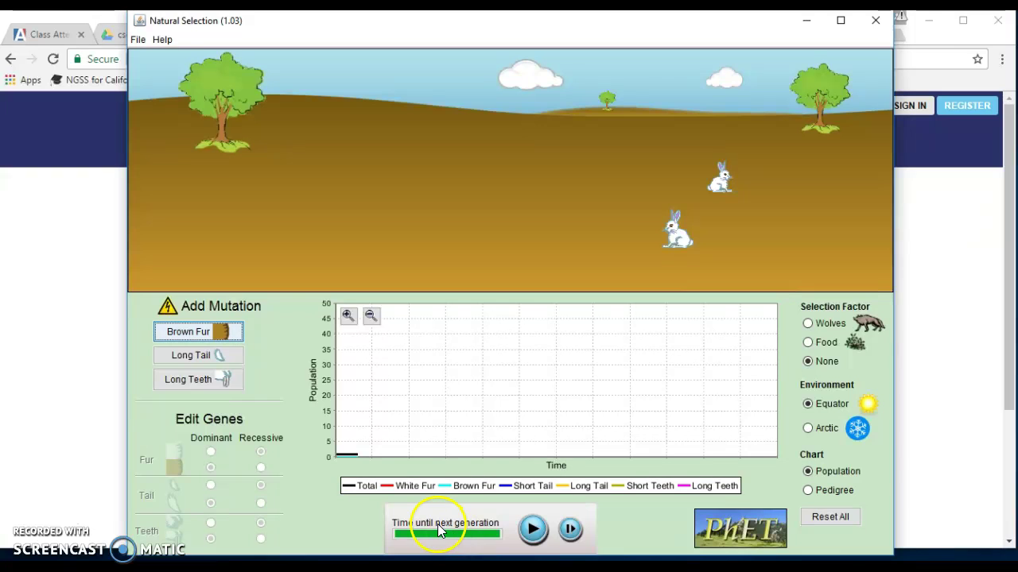
click(531, 530)
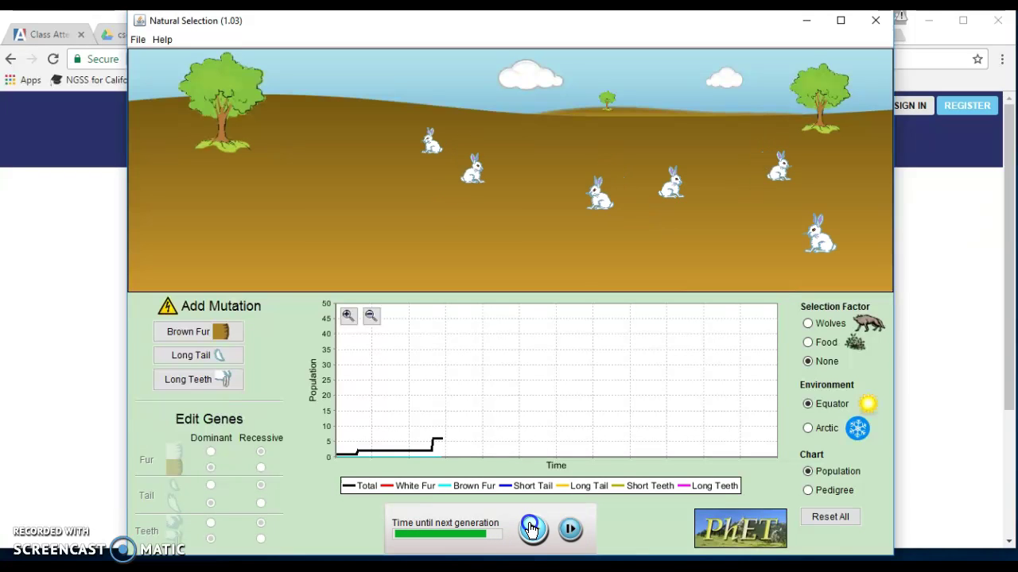
click(532, 530)
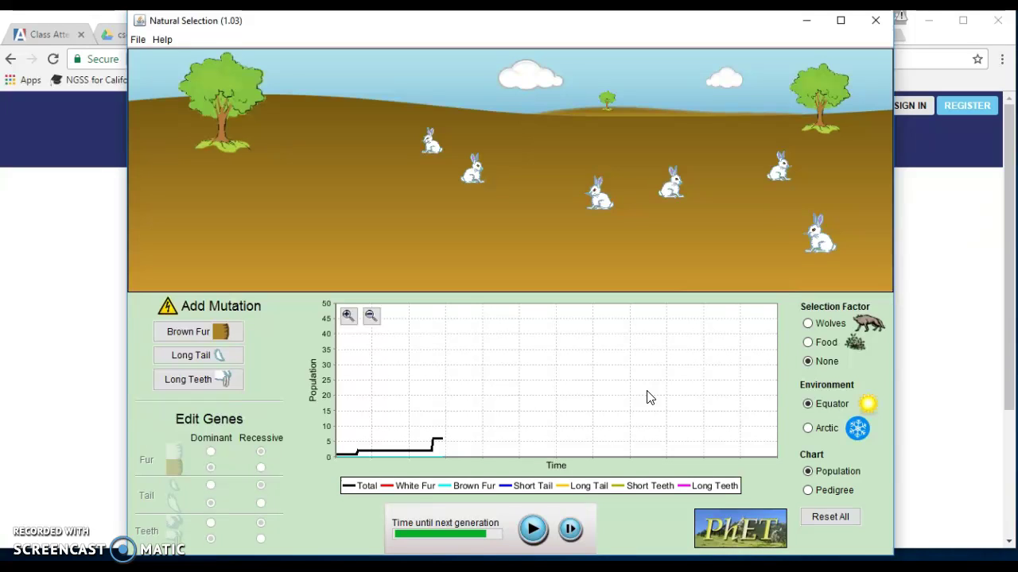
Step: Switch to the lesson page in Chrome and open the equator and wolves data spreadsheet from the experiments list in section VII
click(74, 538)
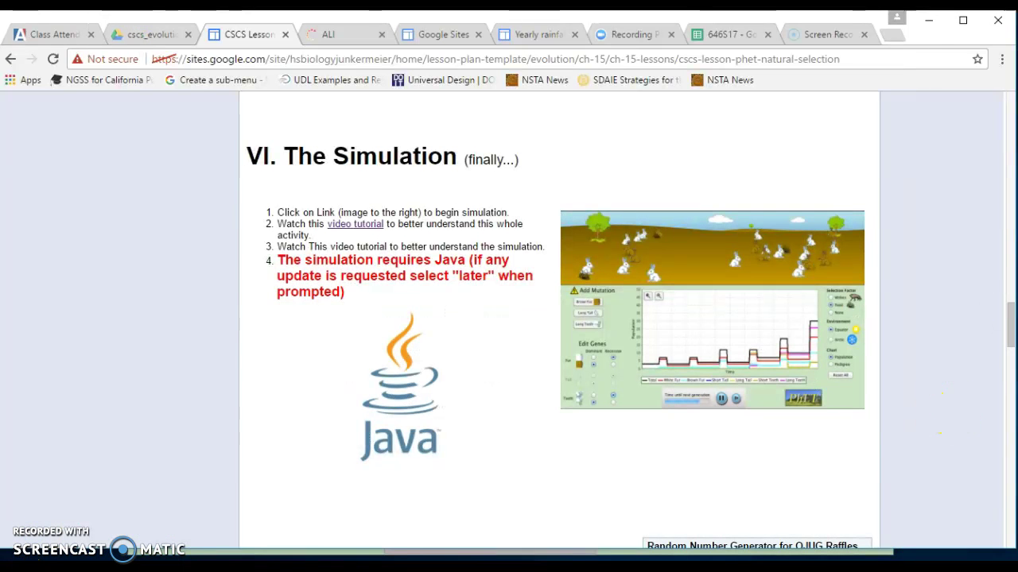
click(1012, 322)
drag(1010, 322, 1010, 366)
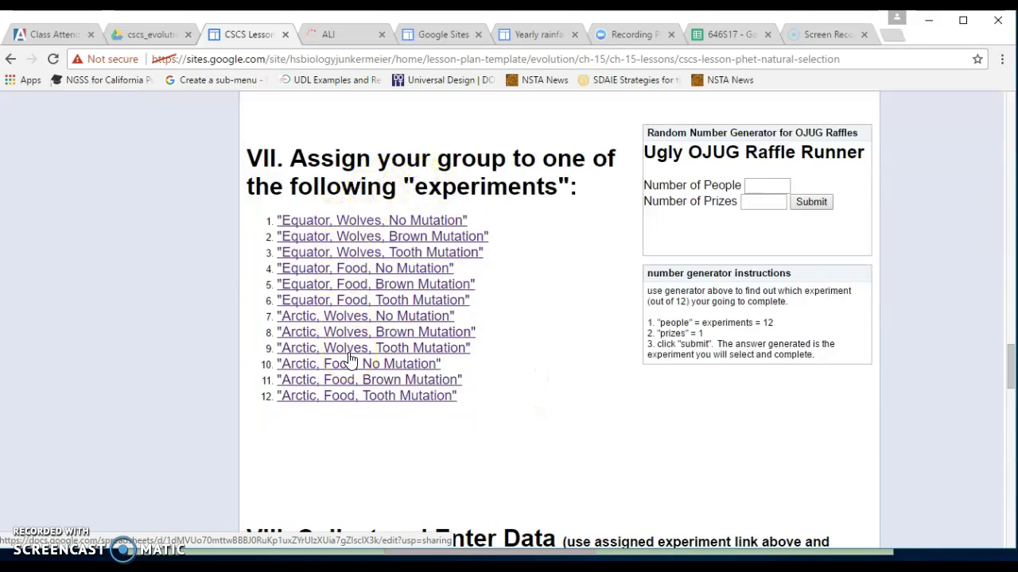
click(397, 227)
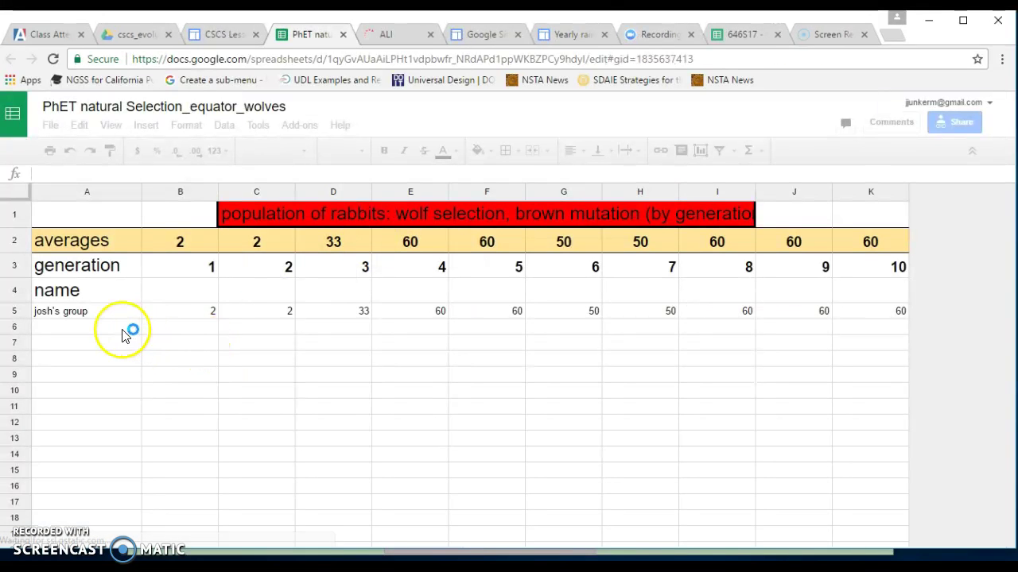
Step: On the brown mutation sheet, enter the group's name in A6 and a generation 1 population of 2 in B6
double_click(120, 329)
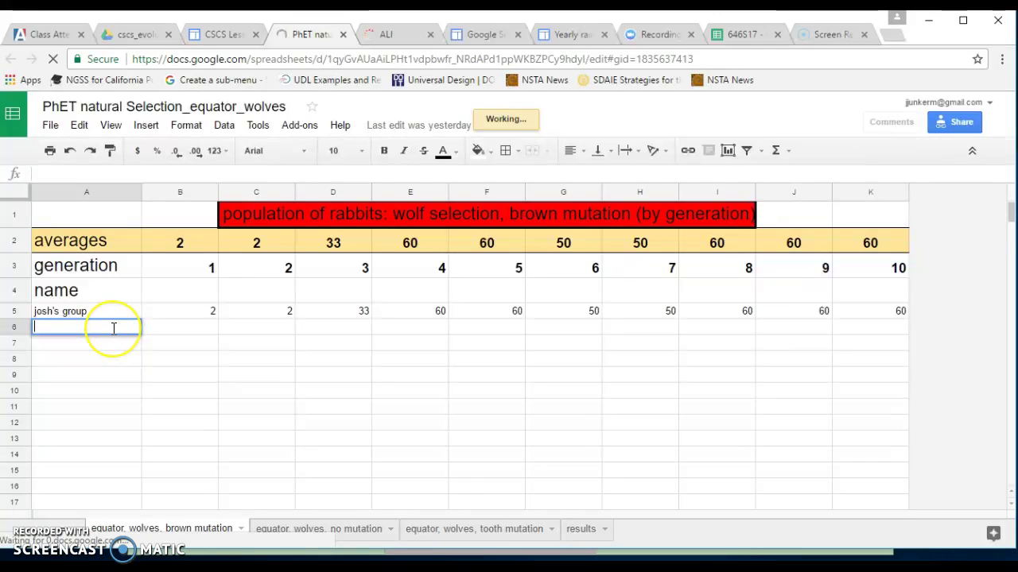
text(josh)
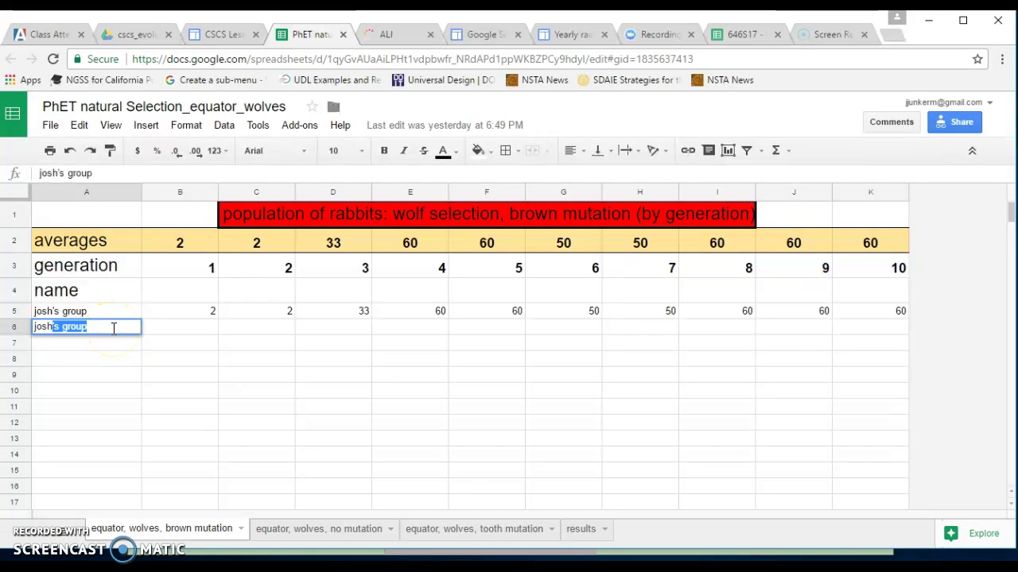
key(Return)
click(194, 322)
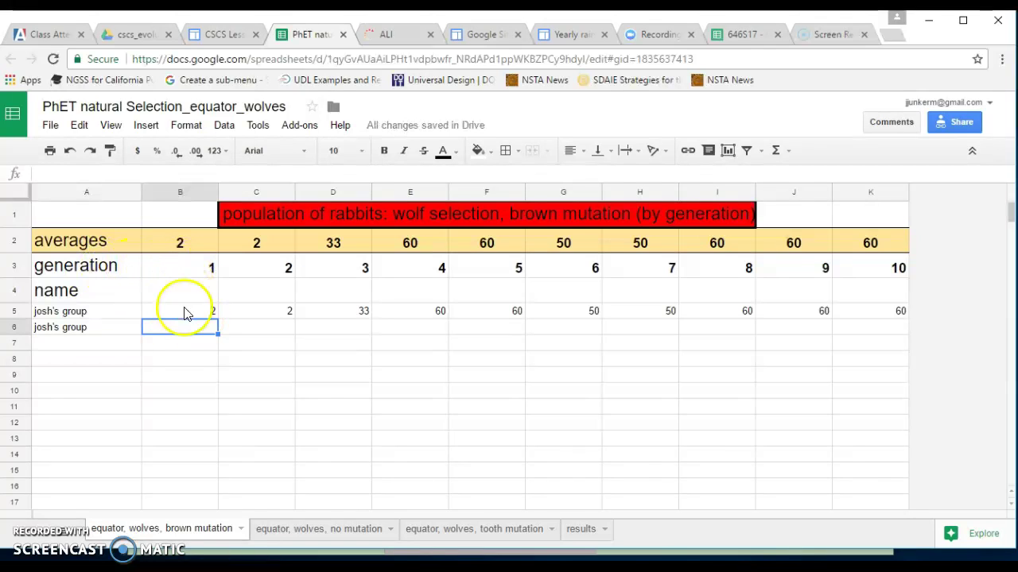
text(2)
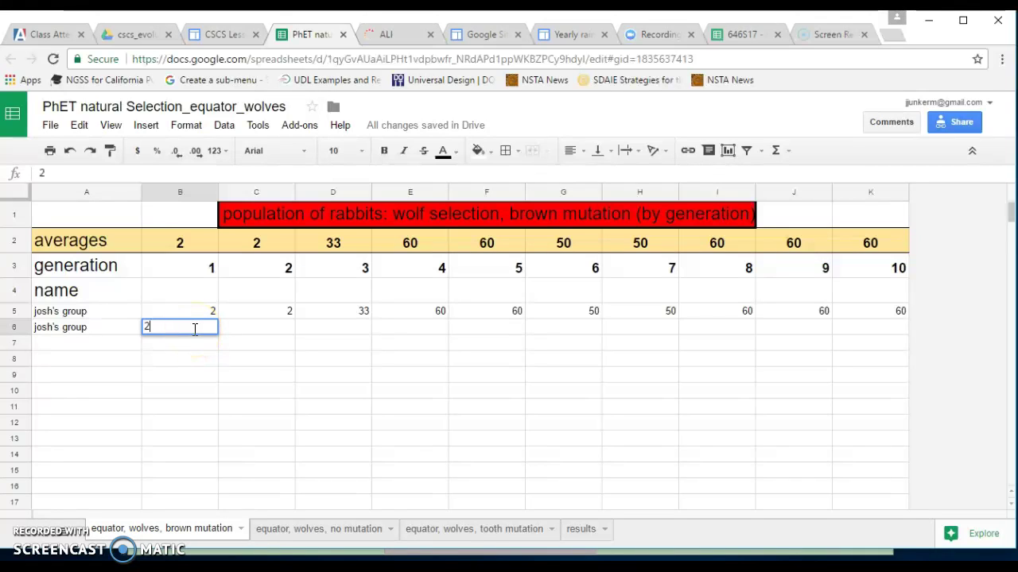
click(244, 334)
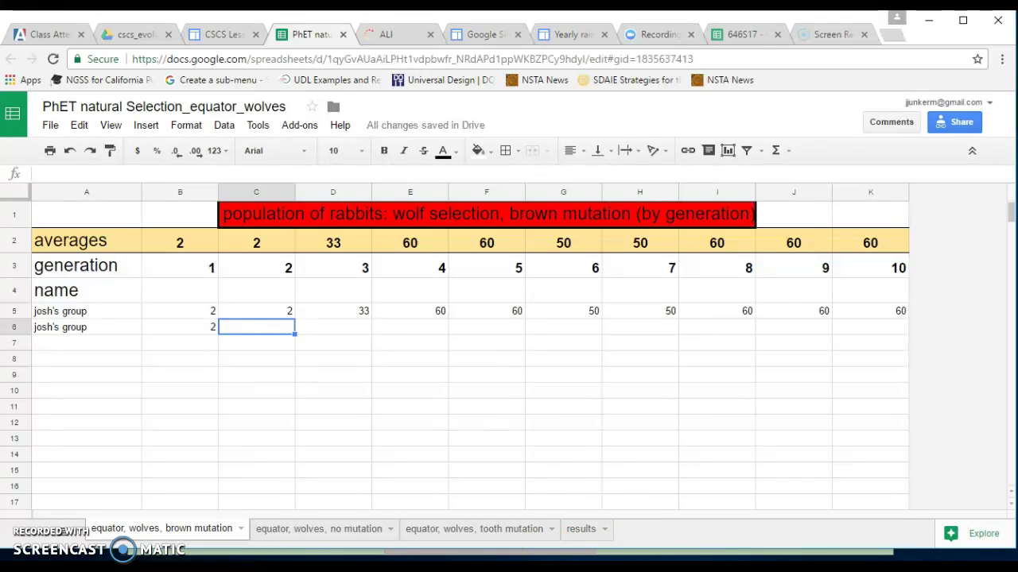
Step: Switch back to the Natural Selection simulation, run it briefly within the current generation, and pause it
click(547, 557)
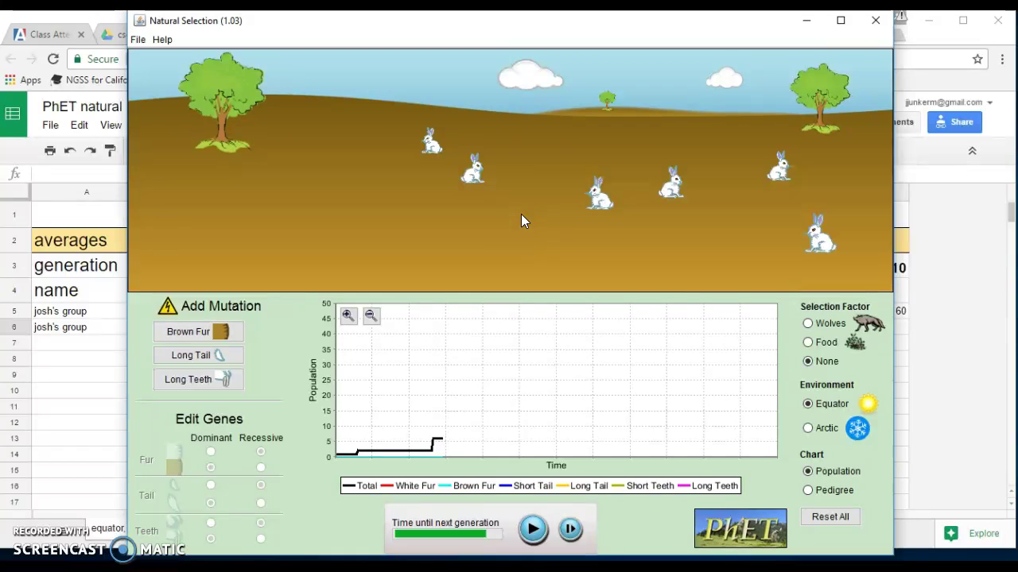
click(534, 530)
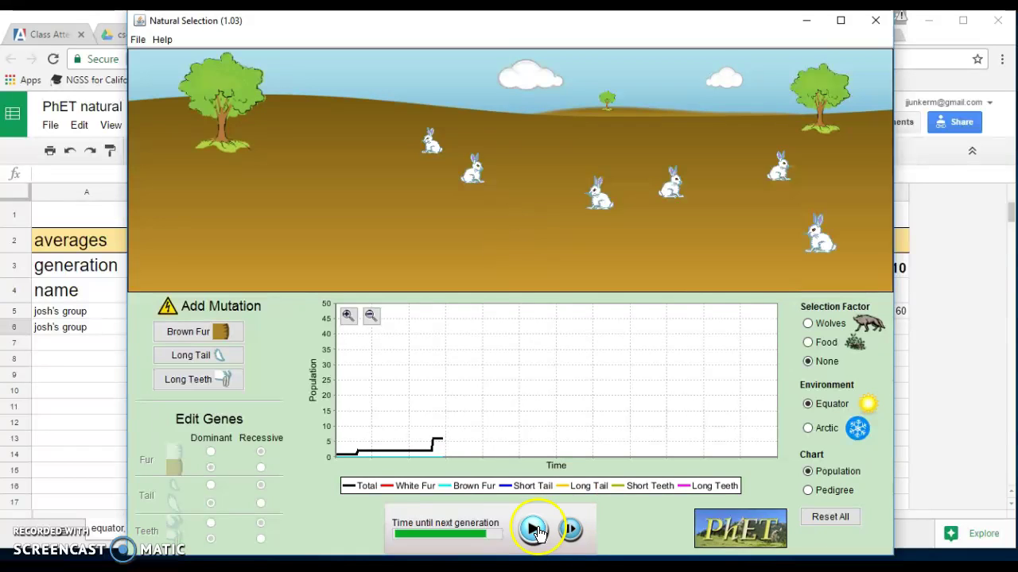
click(534, 530)
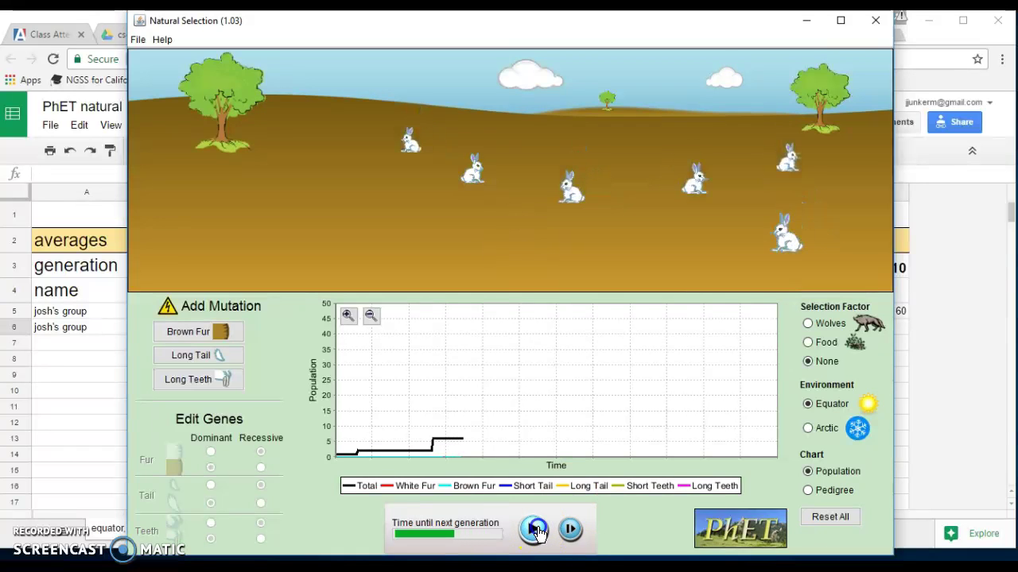
click(507, 224)
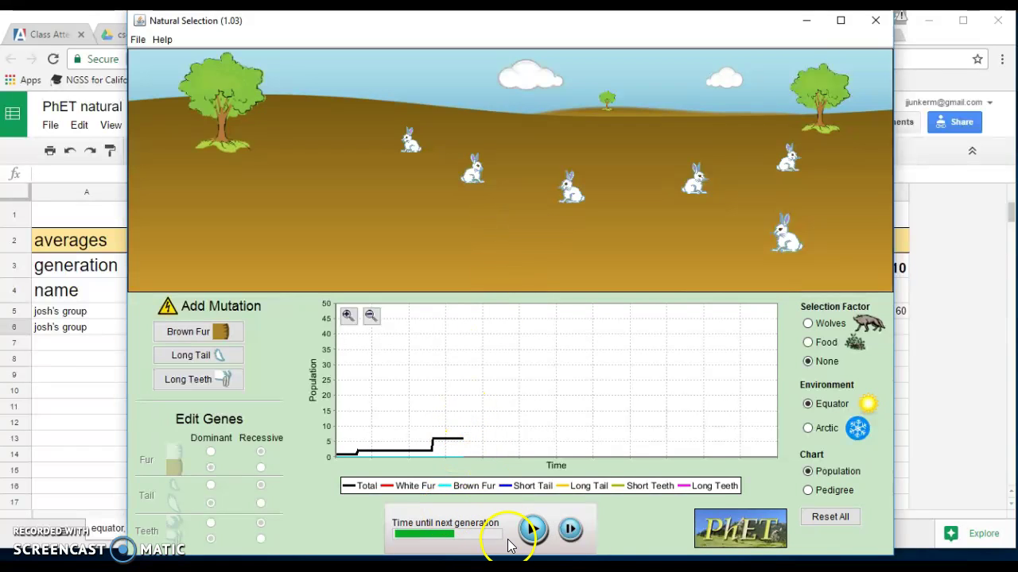
Step: Return to the equator and wolves spreadsheet in Chrome and enter 6 as the group's generation 2 population in C6
mouse_move(493, 566)
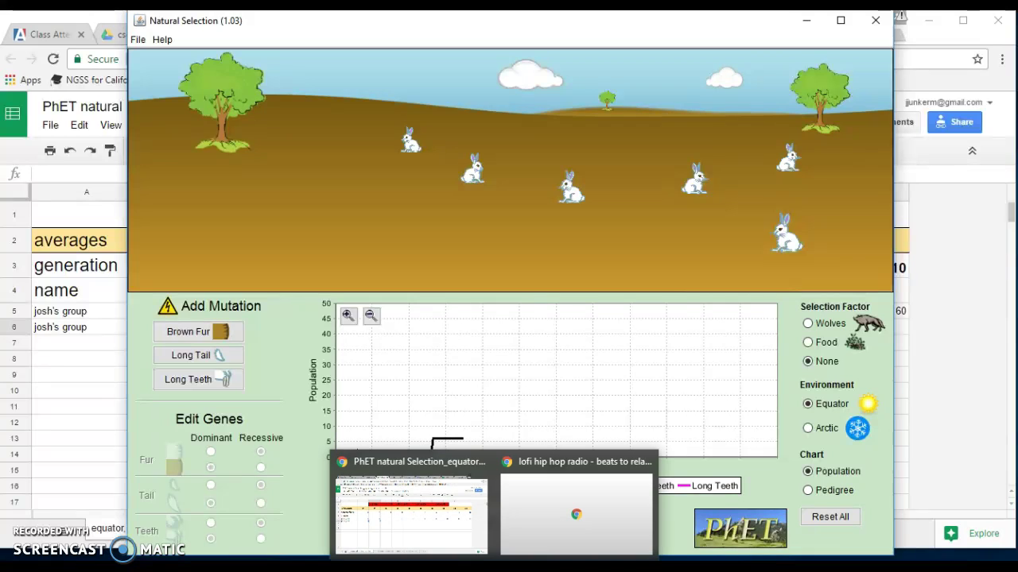
click(454, 532)
double_click(283, 334)
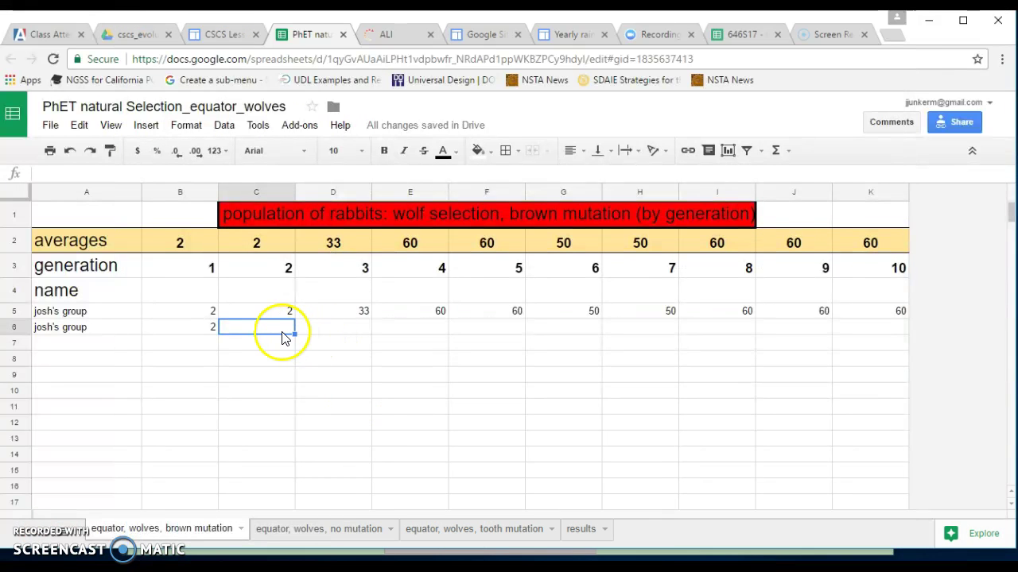
text(6)
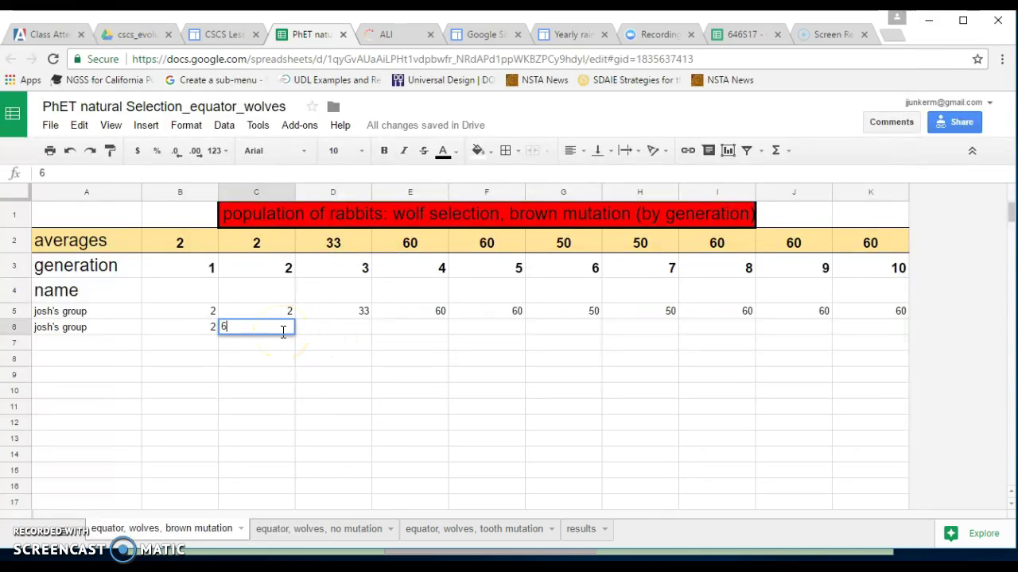
key(Return)
click(279, 341)
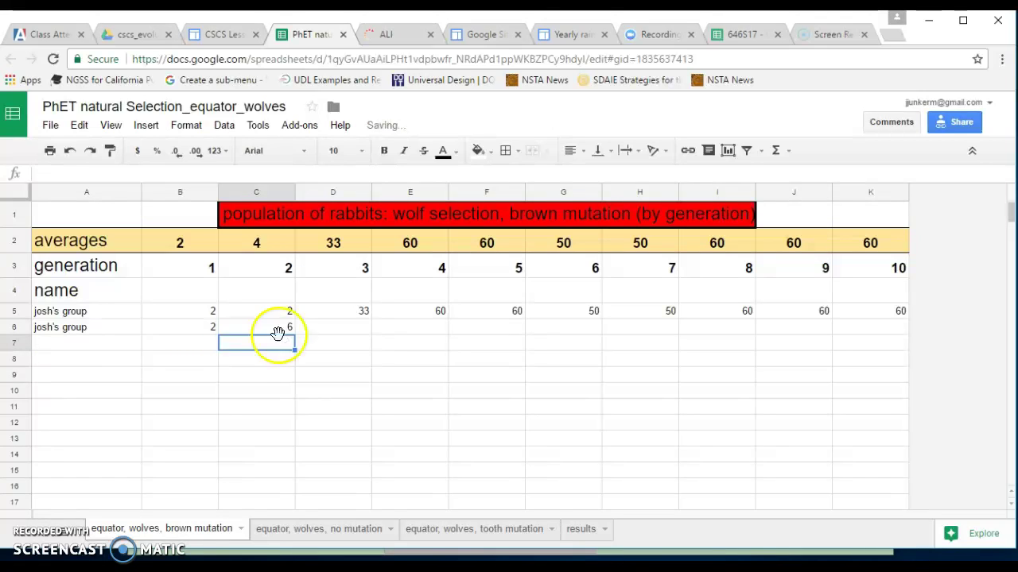
Step: Switch back to the Natural Selection simulation, run it until generation 3 appears, and pause it
click(264, 350)
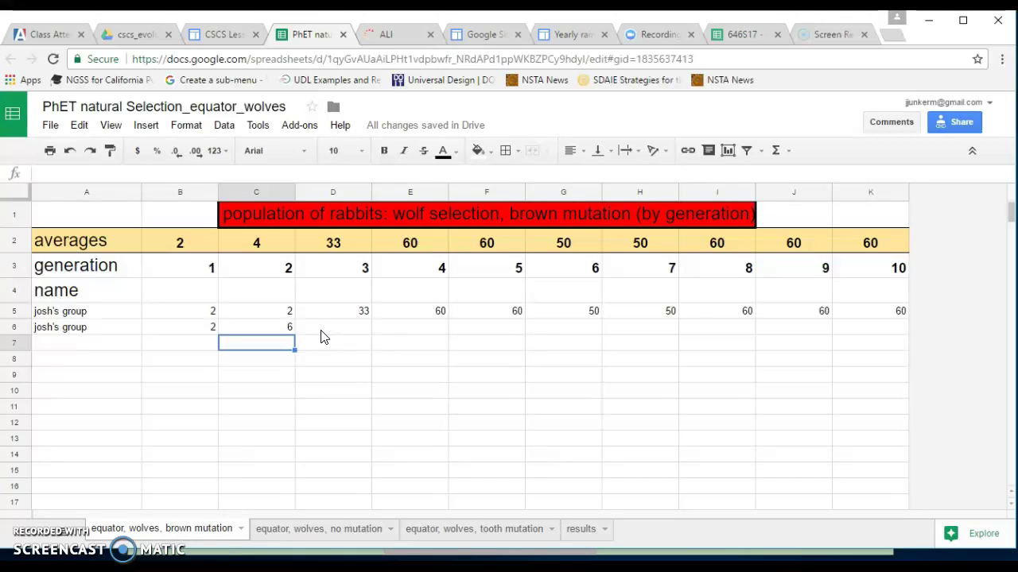
click(277, 333)
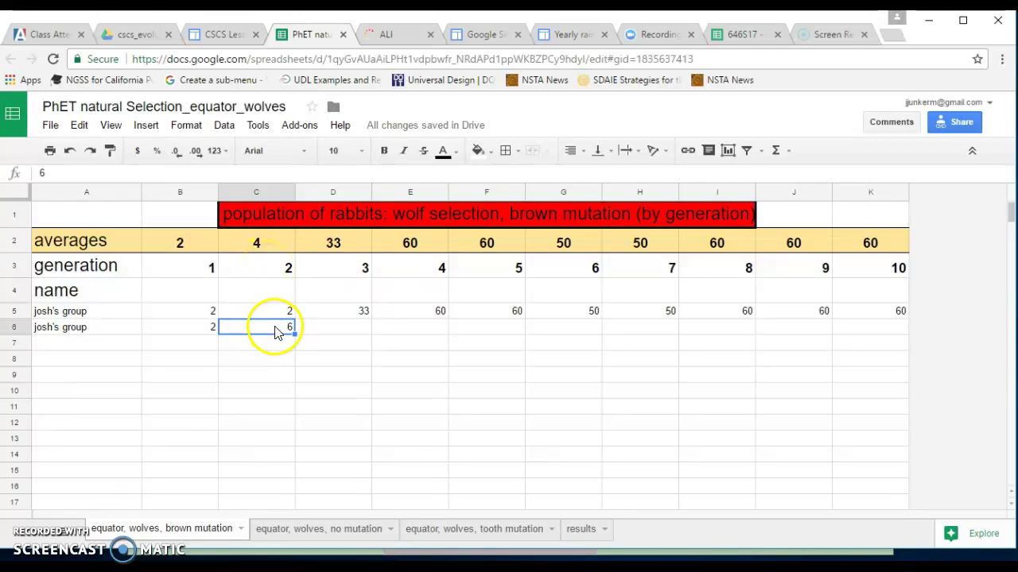
click(436, 566)
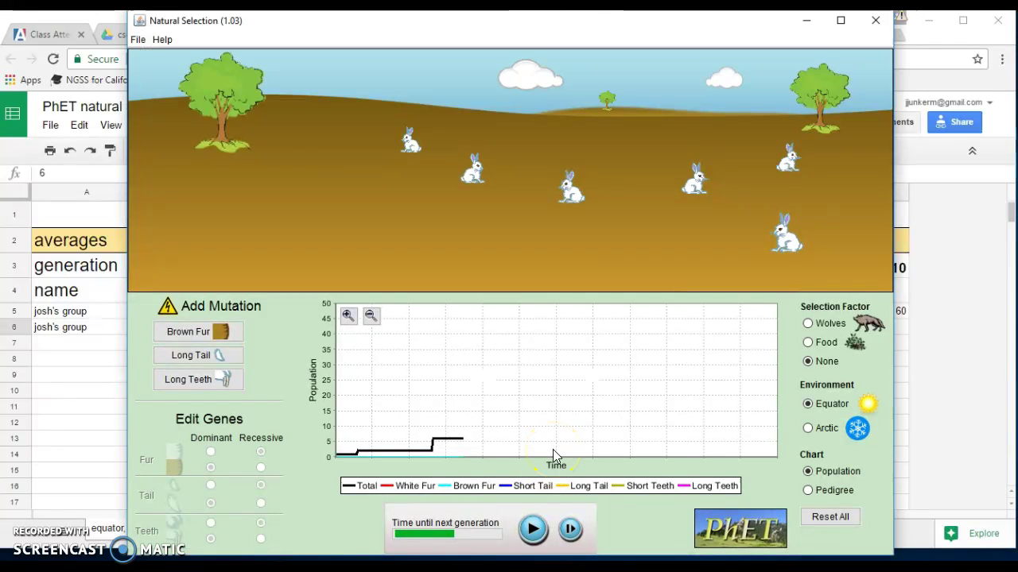
click(534, 535)
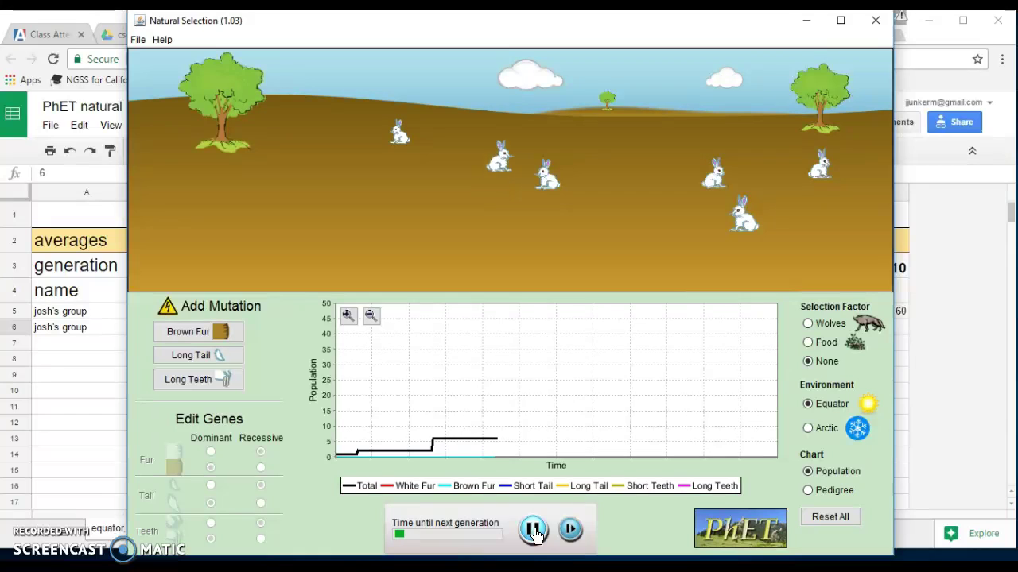
click(535, 534)
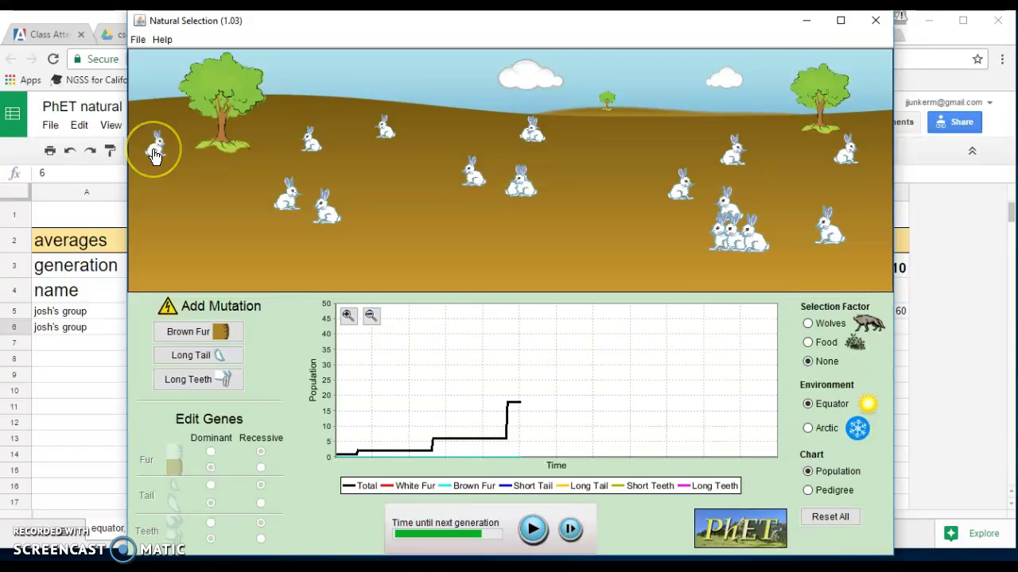
Step: Count the rabbits in the paused generation 3 scene by going through them one at a time
click(286, 198)
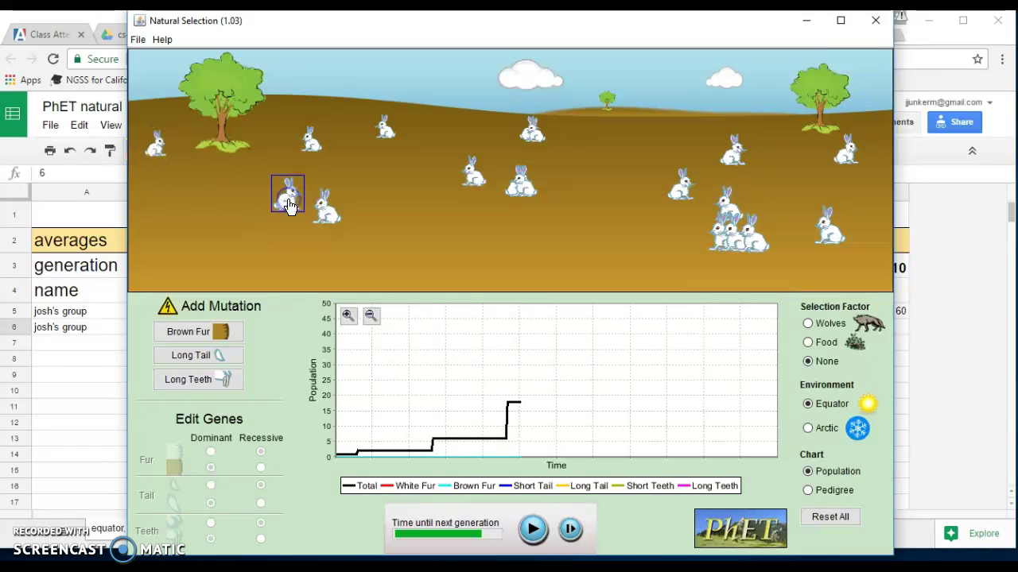
click(327, 207)
click(310, 141)
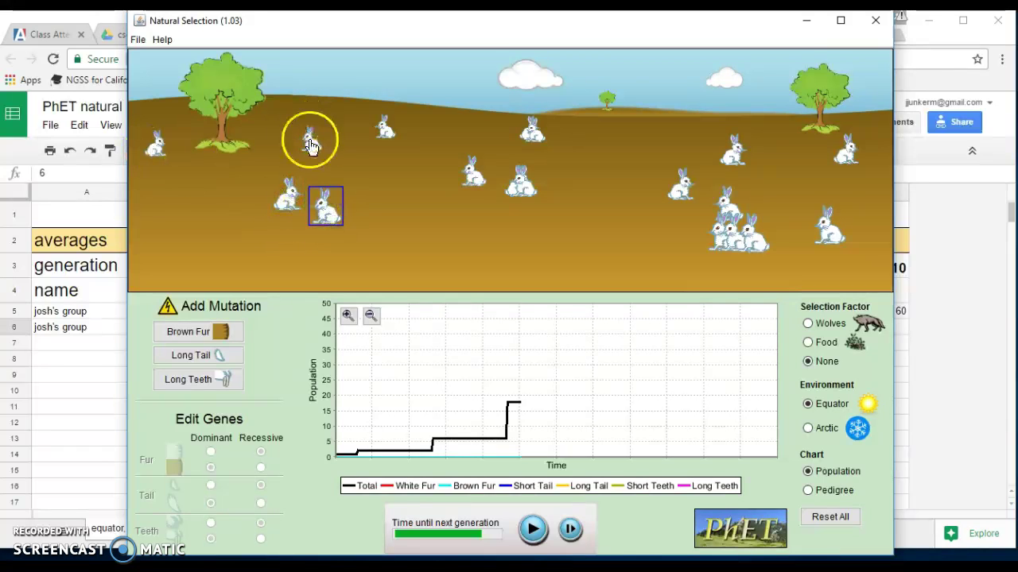
click(386, 131)
click(472, 172)
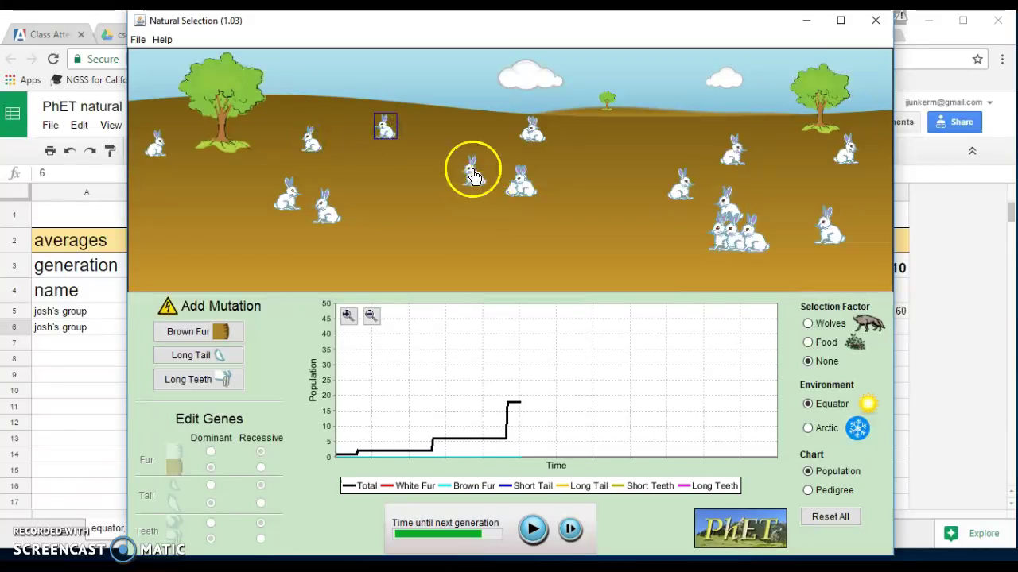
click(523, 191)
click(534, 114)
click(683, 177)
click(750, 119)
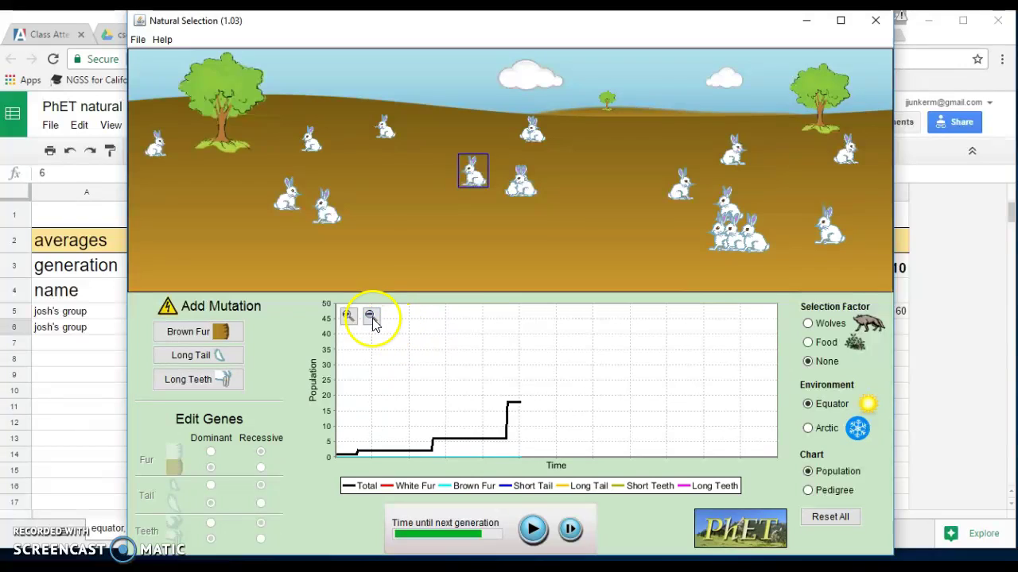
Step: Rescale the population chart's axis to a maximum of 30 and examine the total for generation 3
click(348, 315)
click(348, 315)
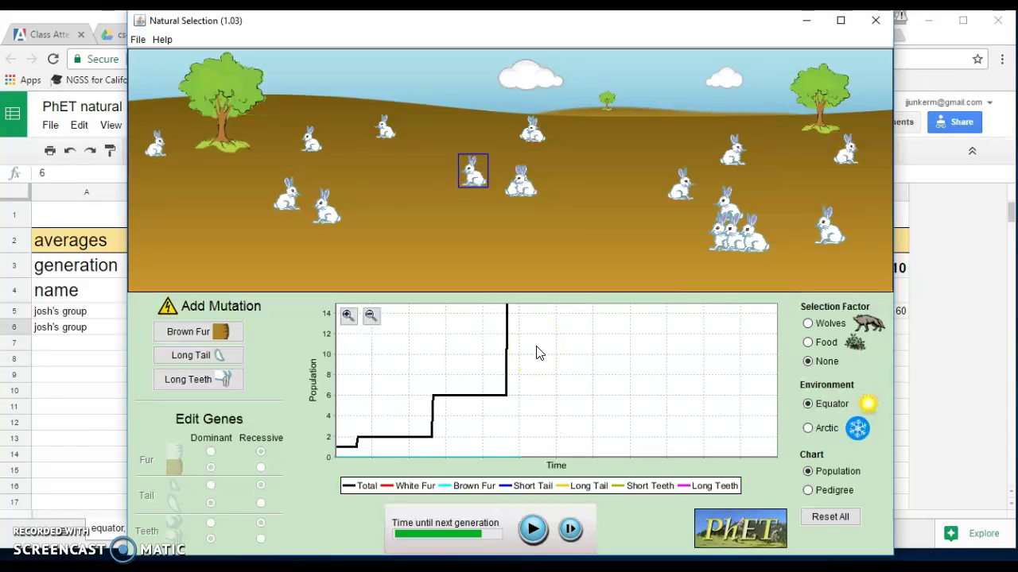
click(33, 523)
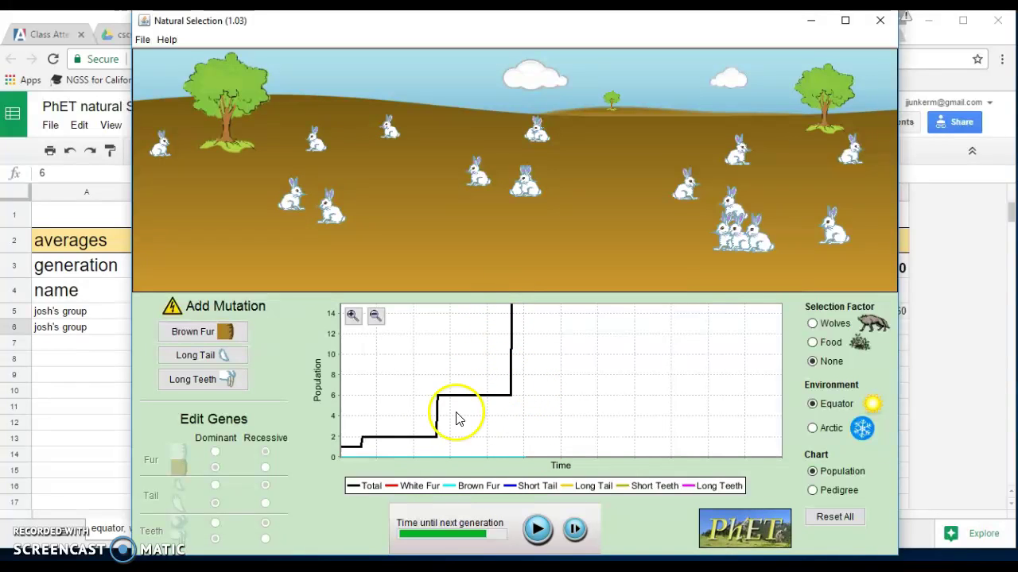
click(375, 315)
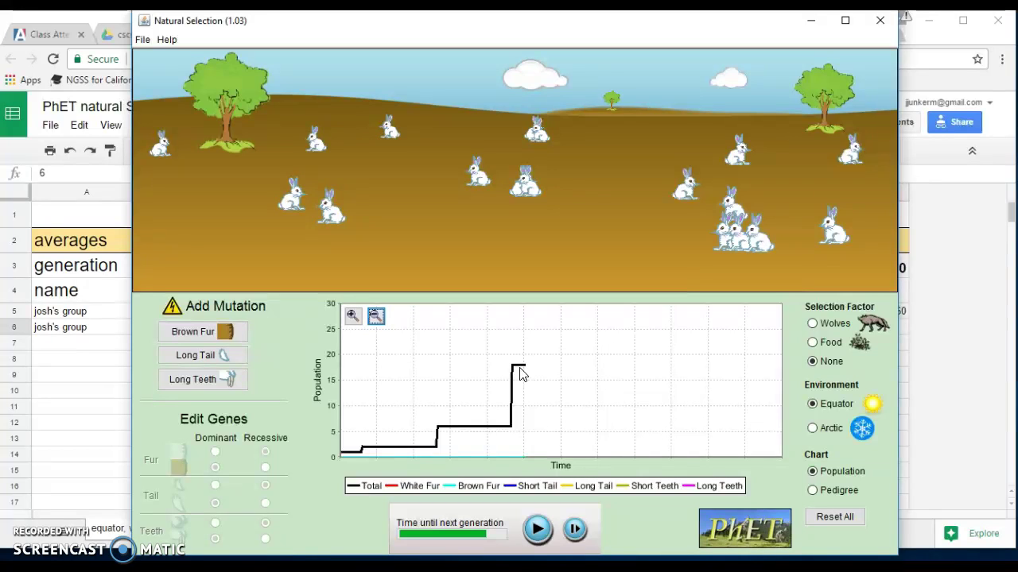
Step: Return to the equator and wolves spreadsheet in Chrome and enter 18 as the group's generation 3 population in D6
click(380, 419)
mouse_move(467, 557)
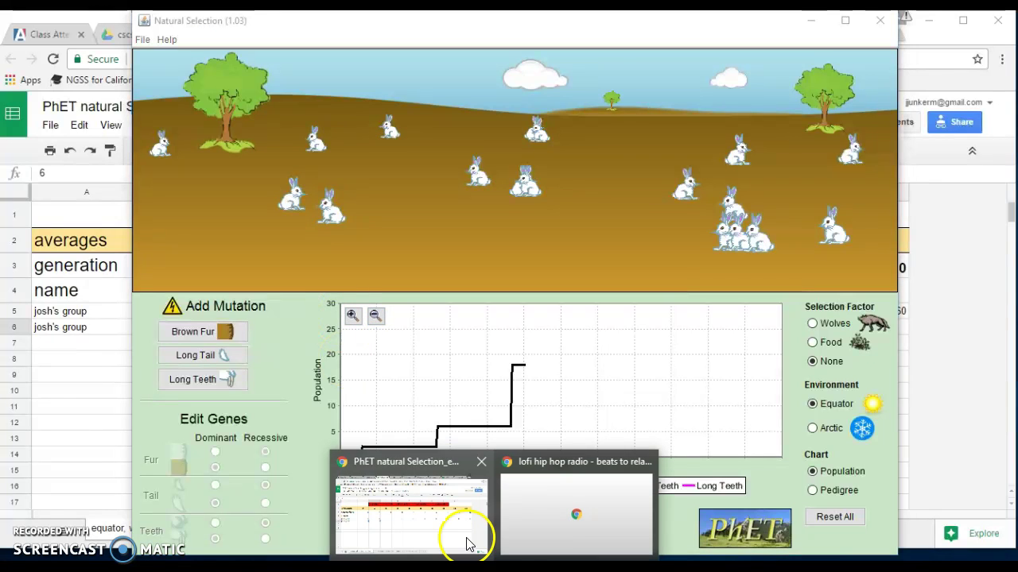
click(444, 499)
click(343, 332)
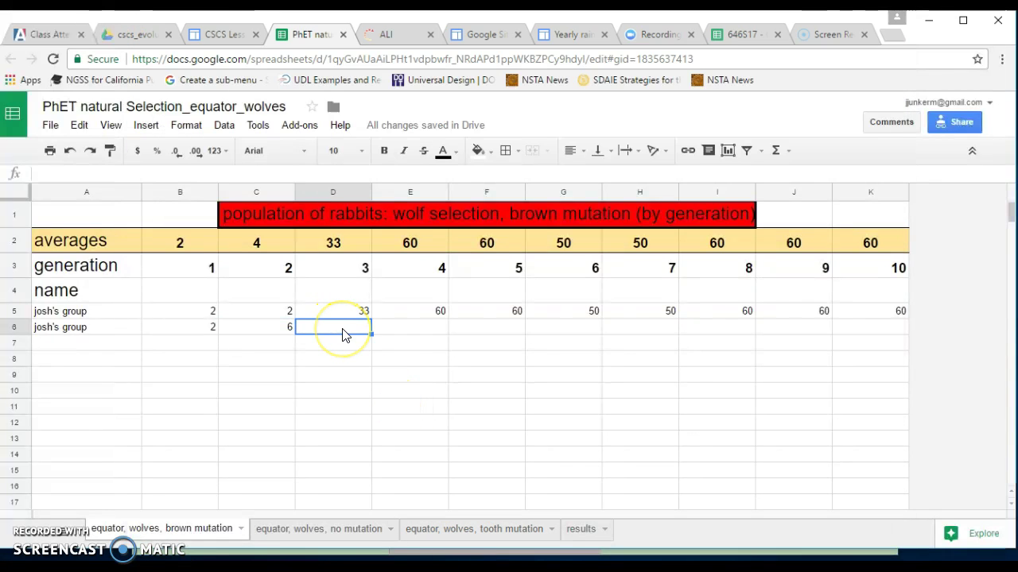
text(18)
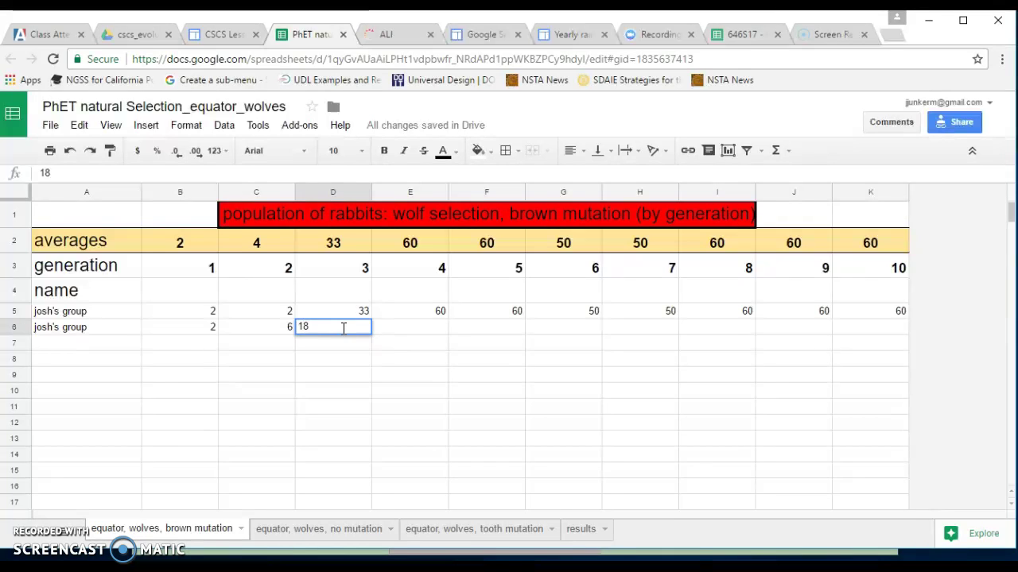
key(Return)
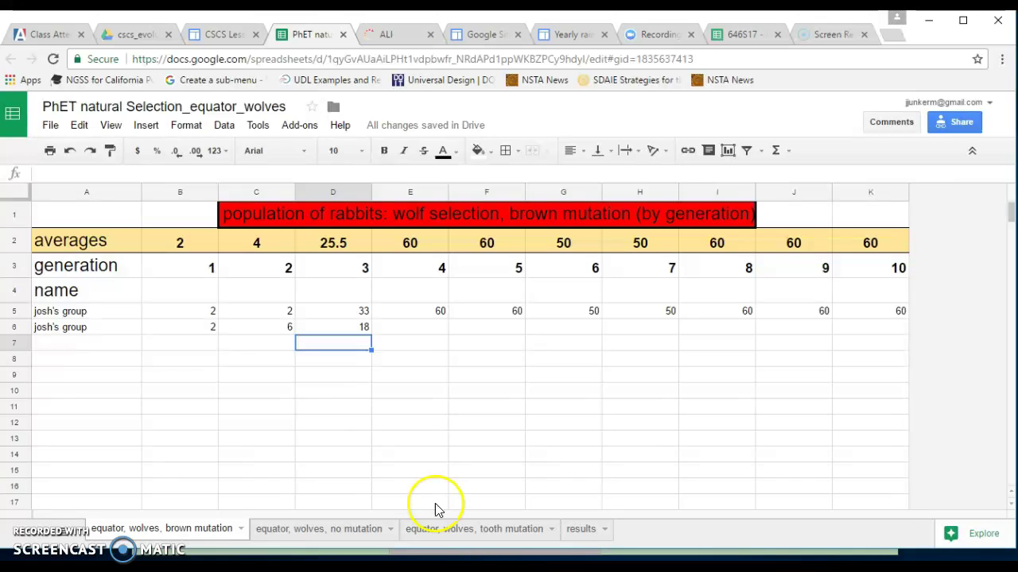
Step: Switch back to the Natural Selection simulation, shrink its window, and place it beside the group's data in the spreadsheet
key(alt+Tab)
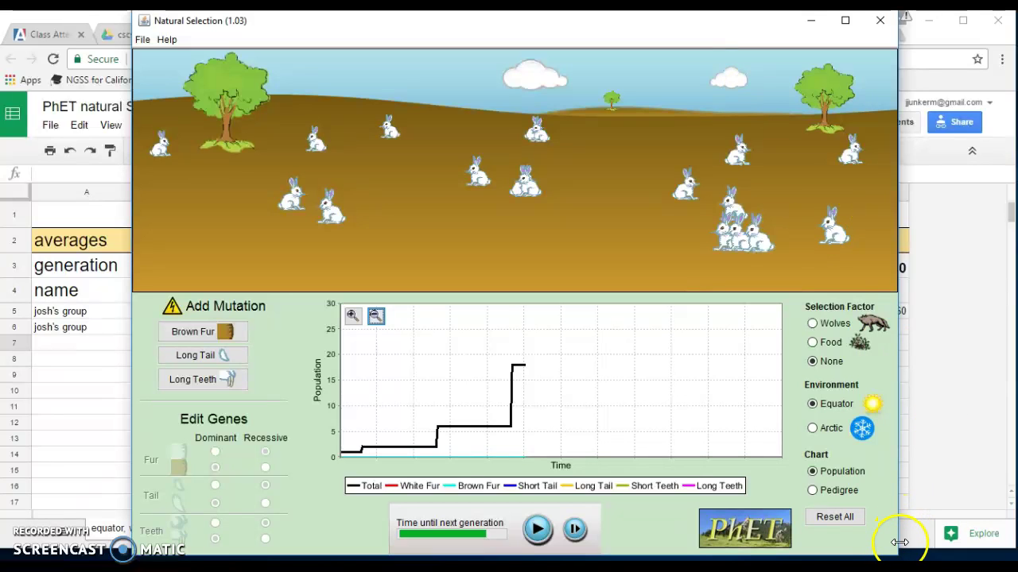
drag(759, 24, 744, 11)
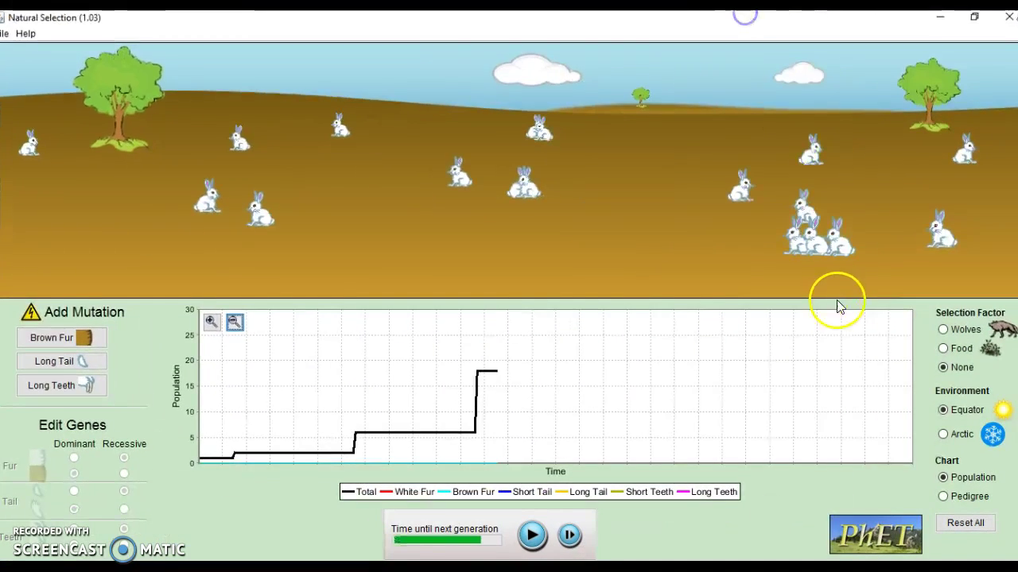
click(973, 17)
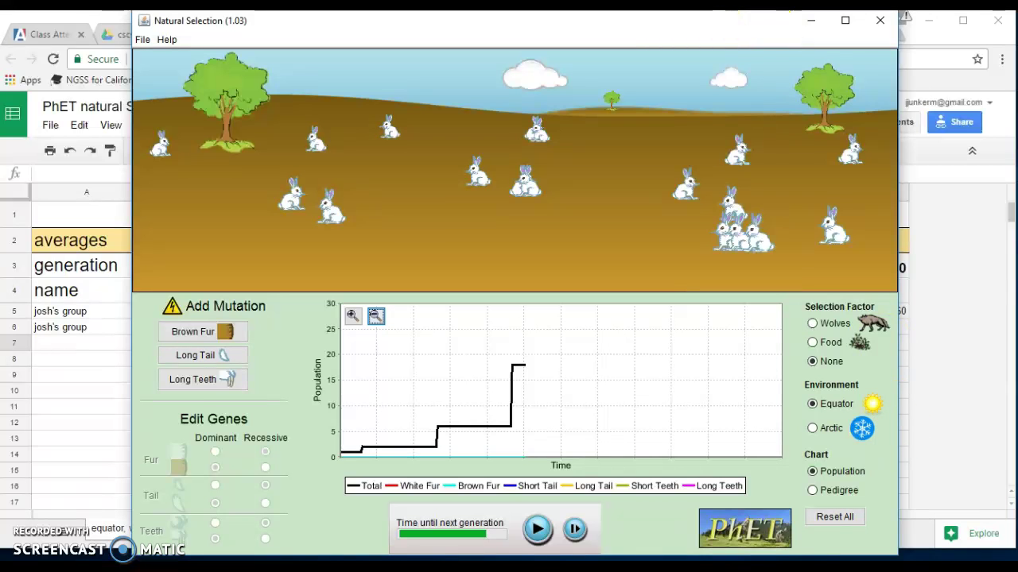
drag(896, 554, 642, 498)
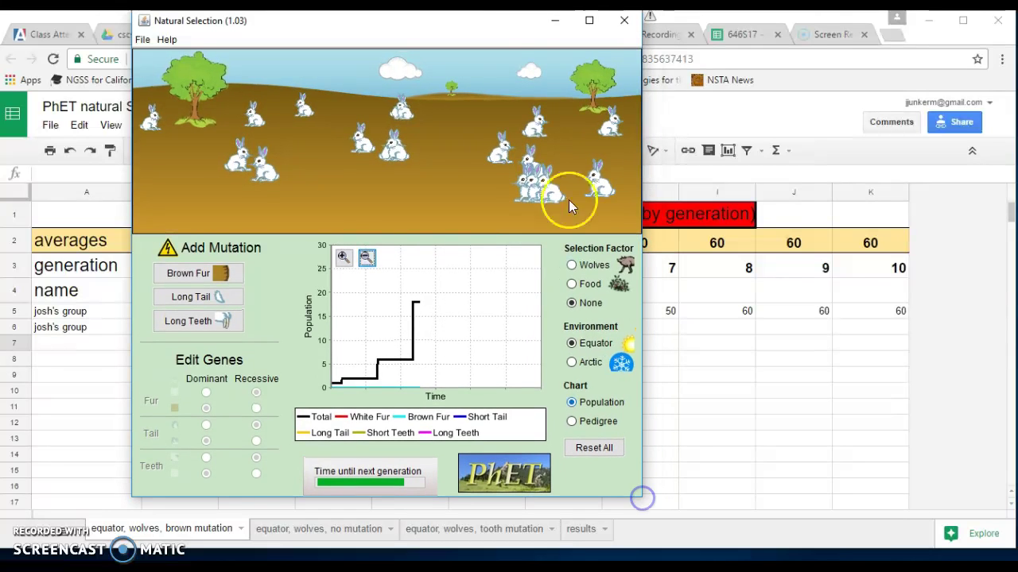
drag(500, 27, 826, 39)
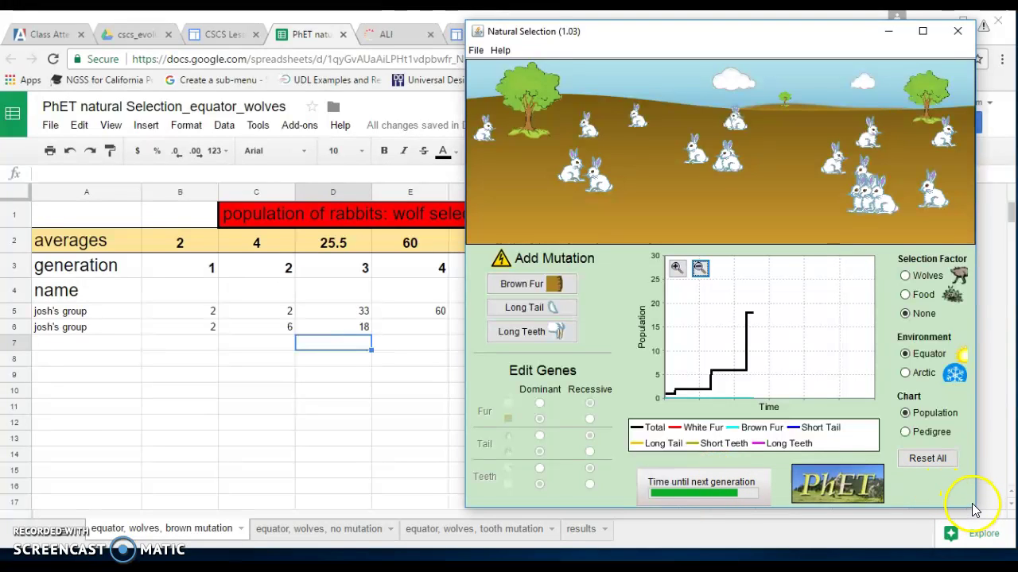
drag(975, 510, 990, 531)
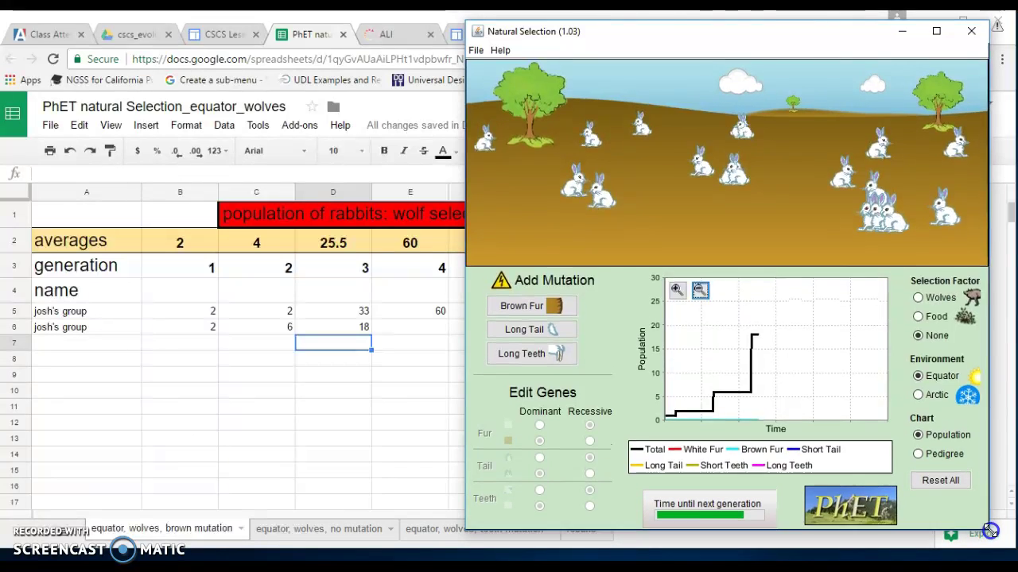
drag(758, 31, 752, 21)
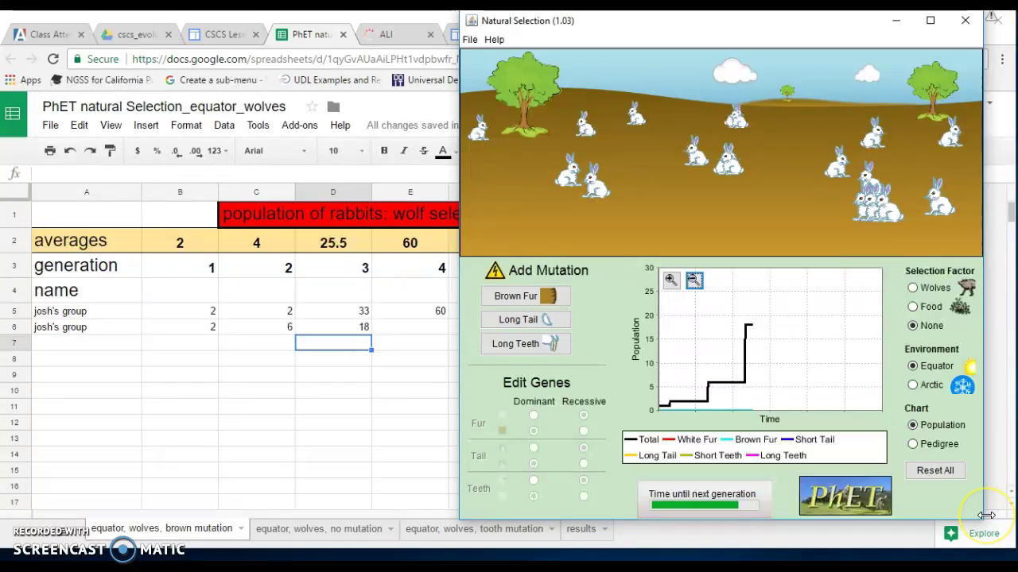
drag(985, 538, 986, 545)
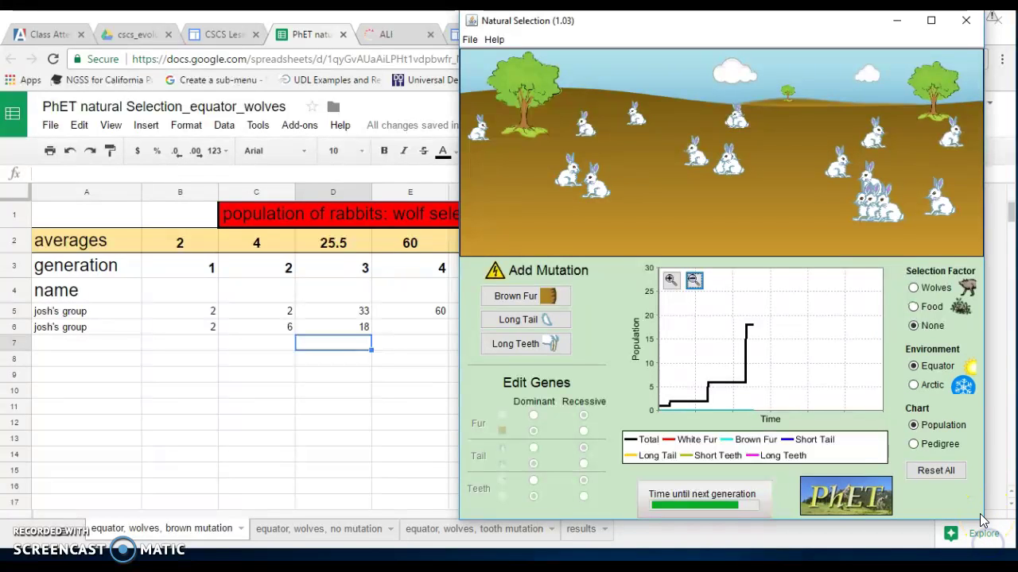
Step: Enlarge the restored simulation window until its playback controls fit, keeping the first spreadsheet columns in view
click(931, 21)
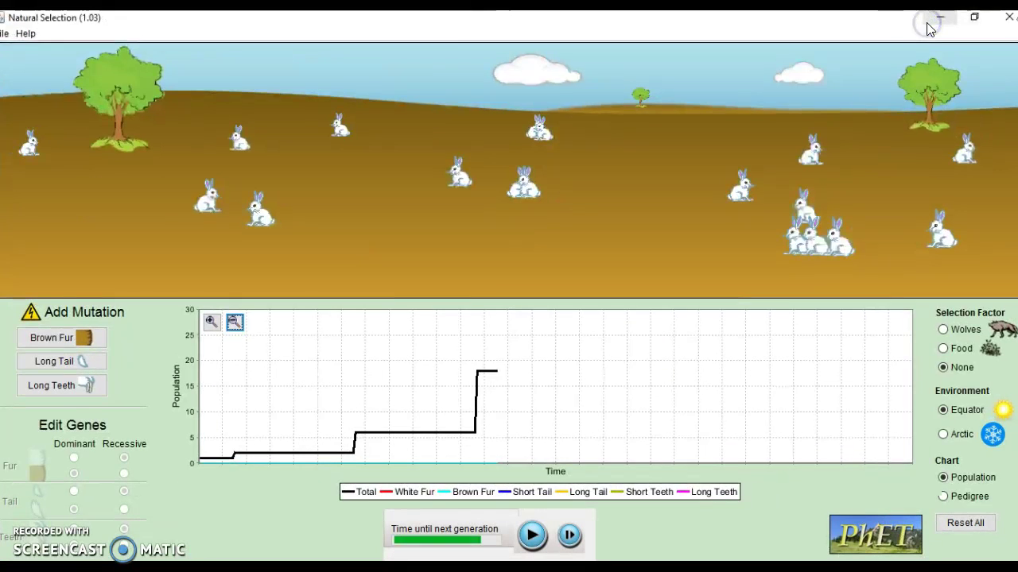
click(970, 26)
drag(840, 27, 700, 21)
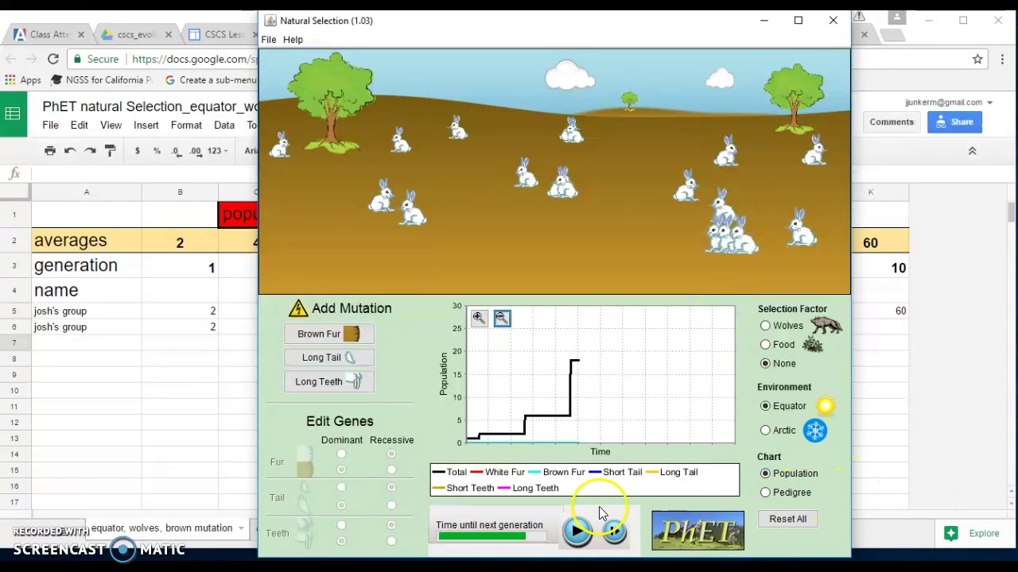
click(580, 537)
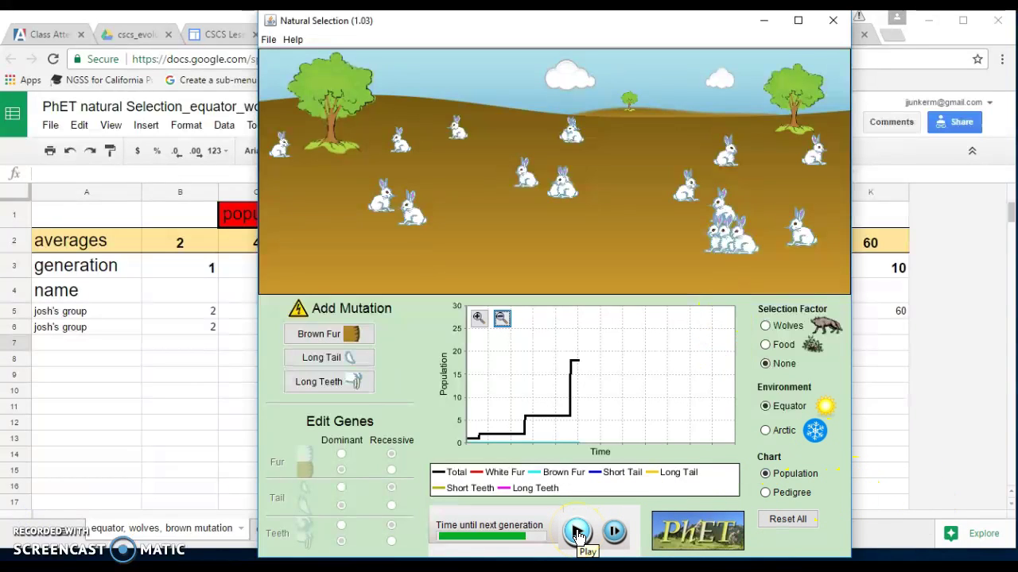
drag(697, 18, 808, 10)
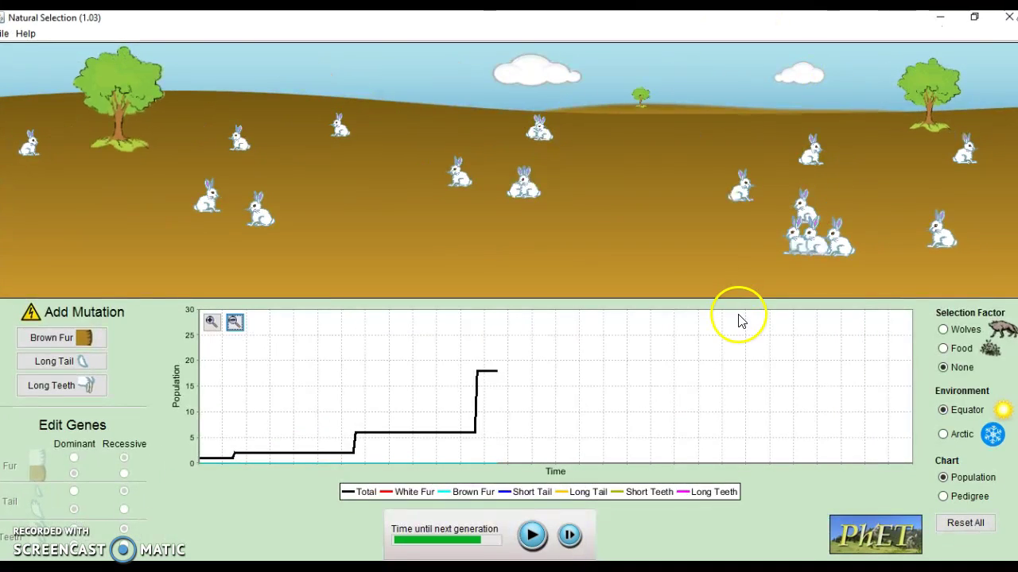
click(974, 17)
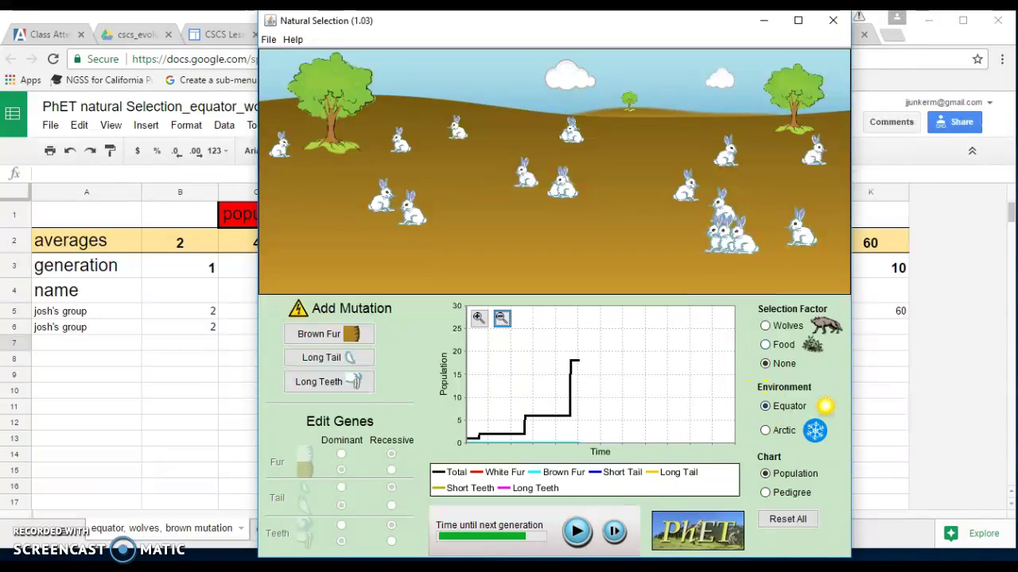
Step: Run the simulation into generation 4, pause it, and rescale the population chart's axis to reach 70
click(579, 533)
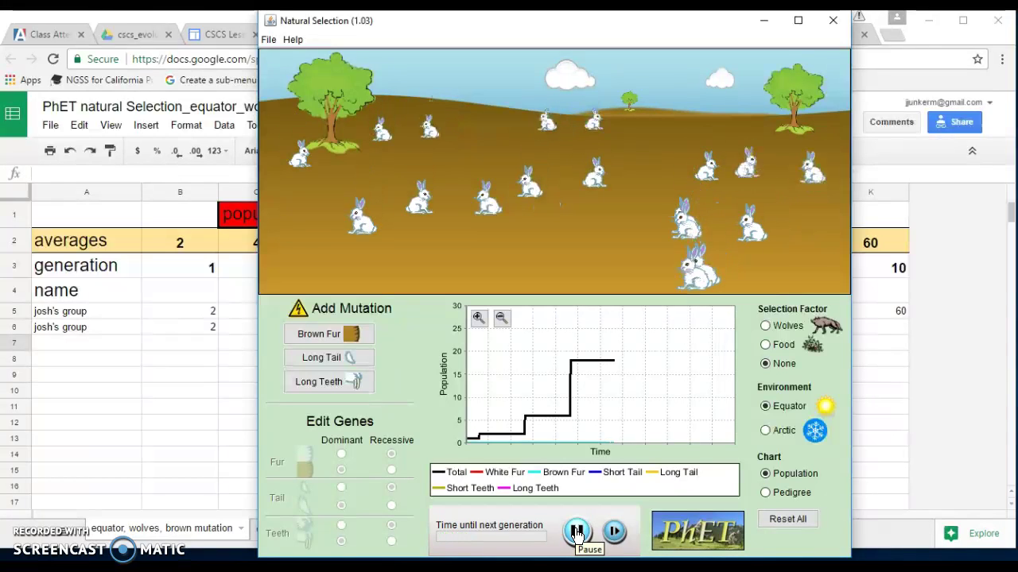
click(577, 532)
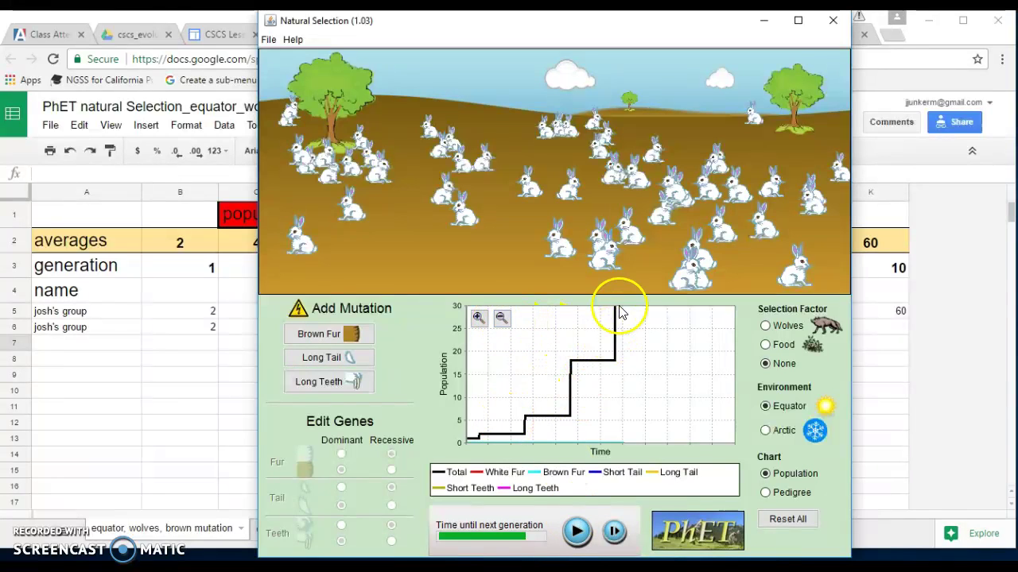
click(499, 318)
click(499, 318)
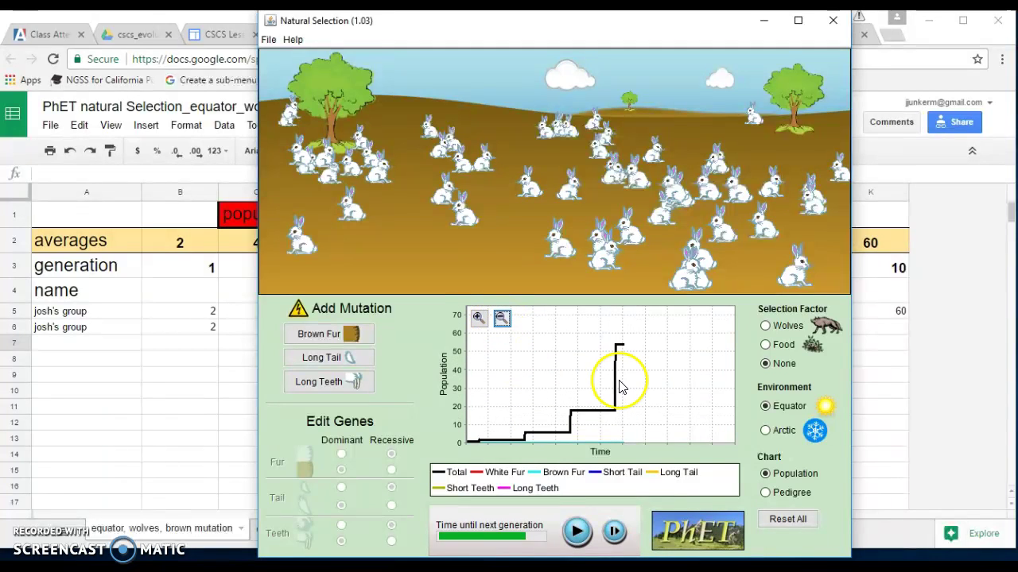
click(479, 319)
click(501, 321)
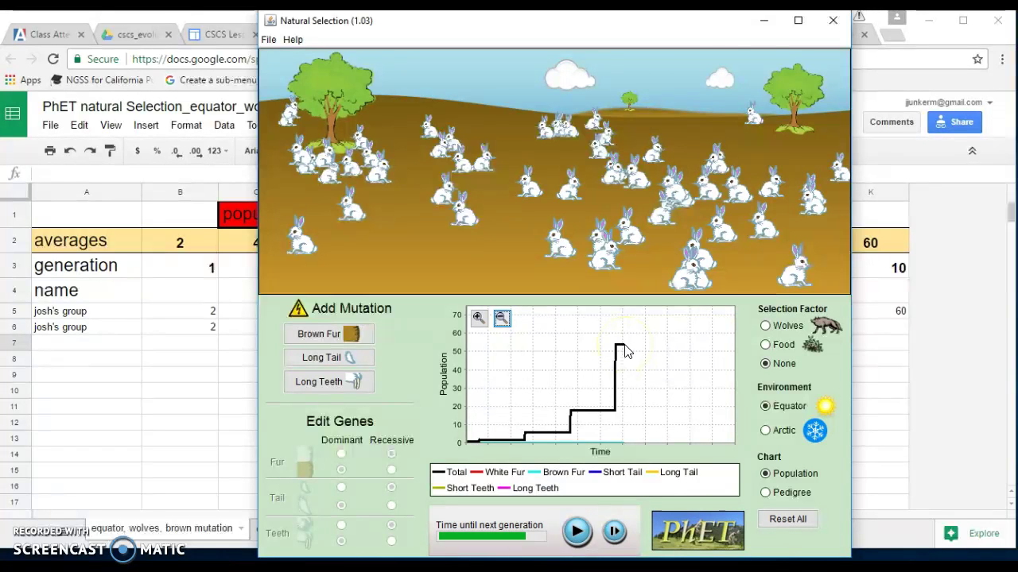
Step: Return to the equator and wolves spreadsheet and enter 54 as the group's generation 4 population in E6
click(766, 23)
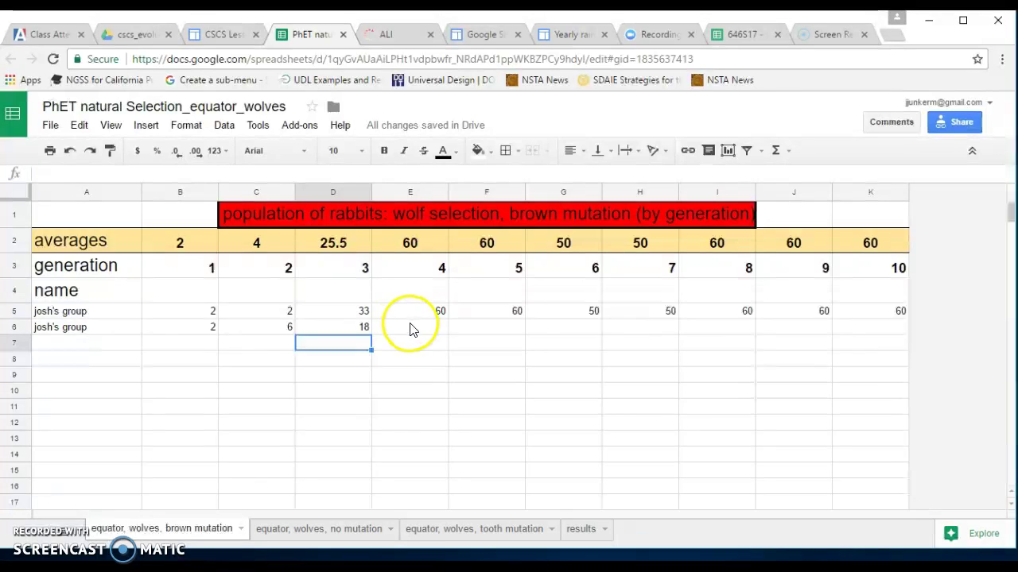
click(411, 331)
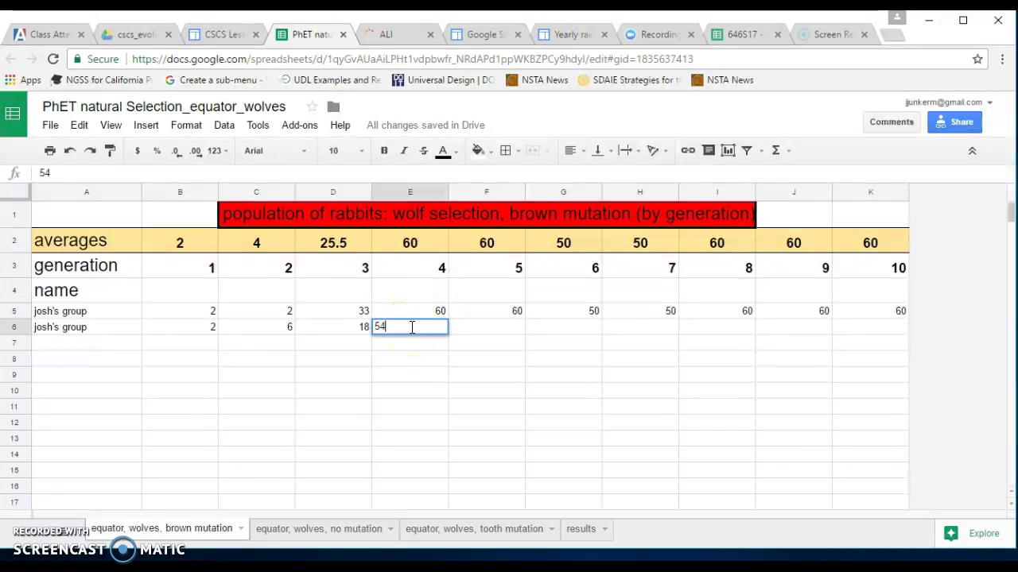
key(Return)
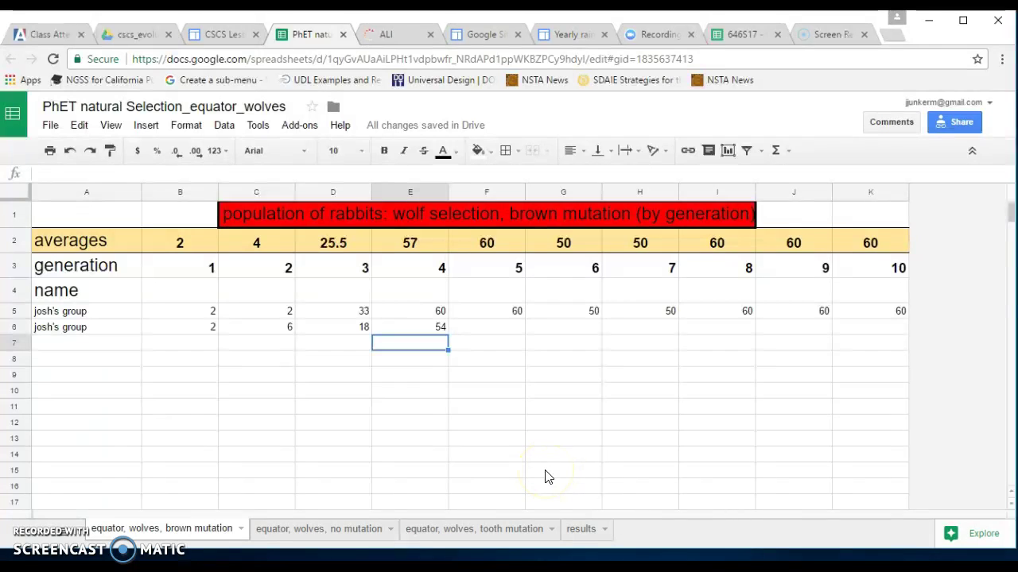
Step: Open the results sheet and move the population line chart up and slightly away from the data table
click(585, 532)
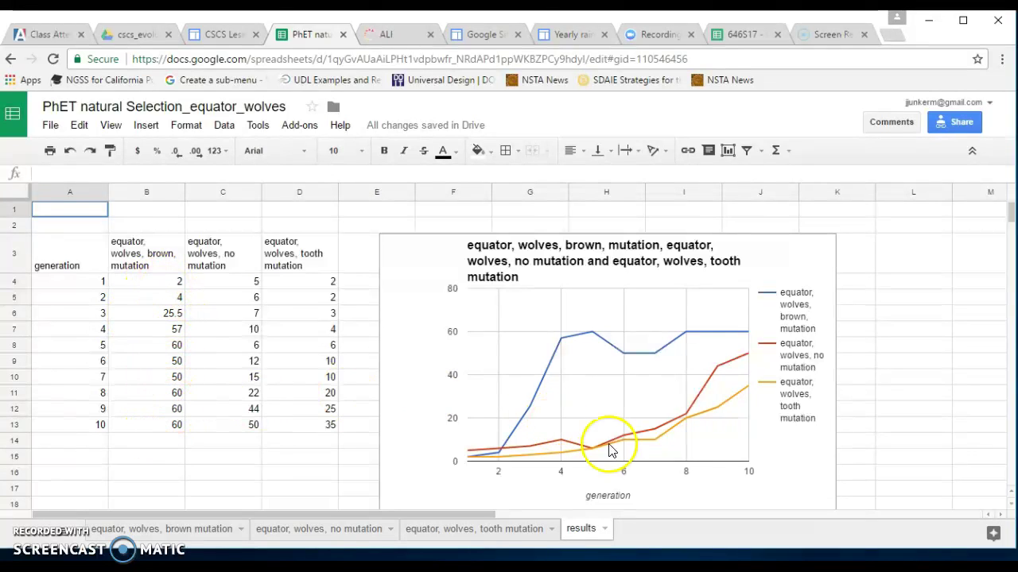
drag(770, 263, 822, 220)
click(801, 248)
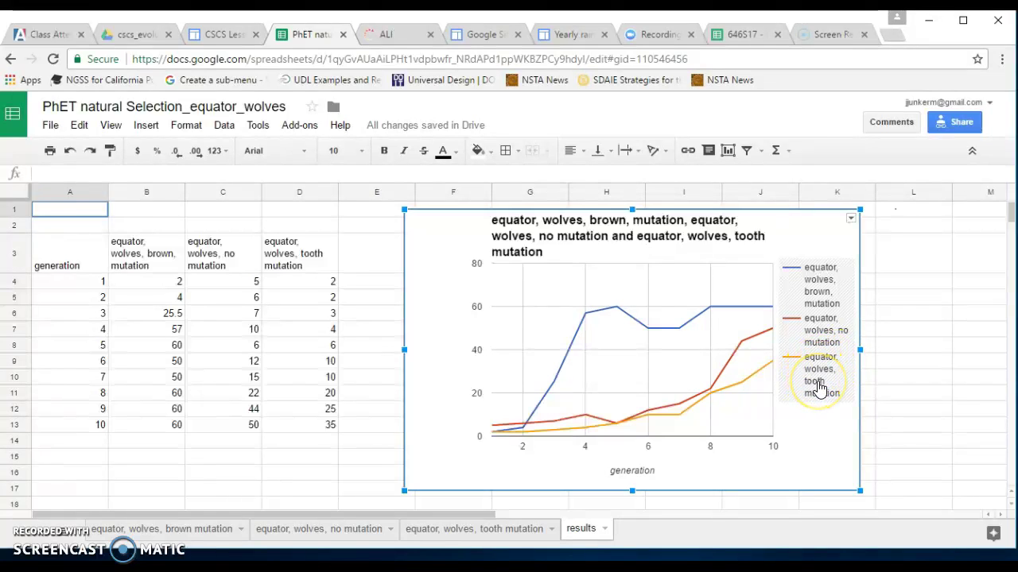
Step: Examine the results chart's legend entries for the brown mutation, no mutation, and tooth mutation series
click(827, 328)
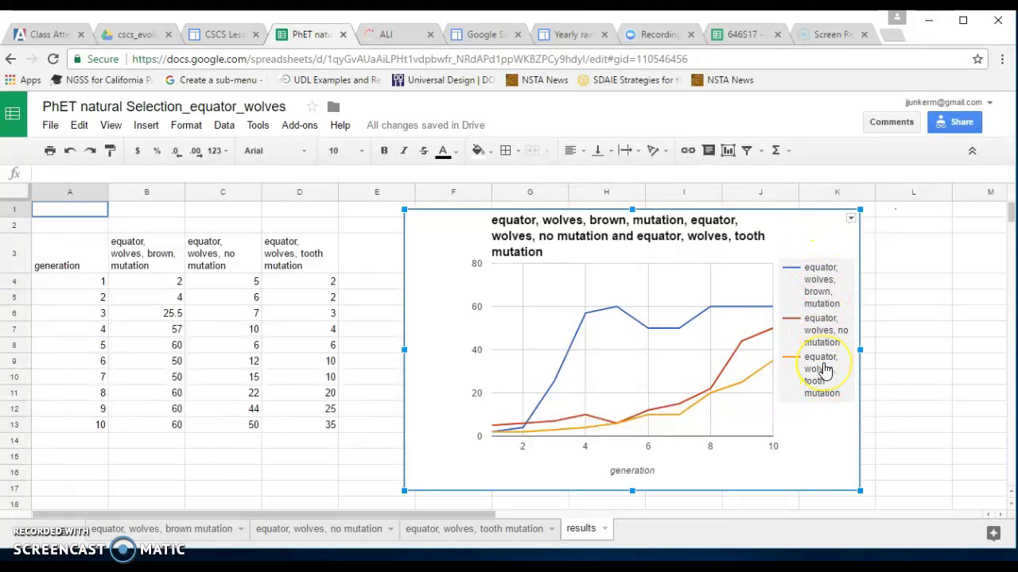
click(821, 286)
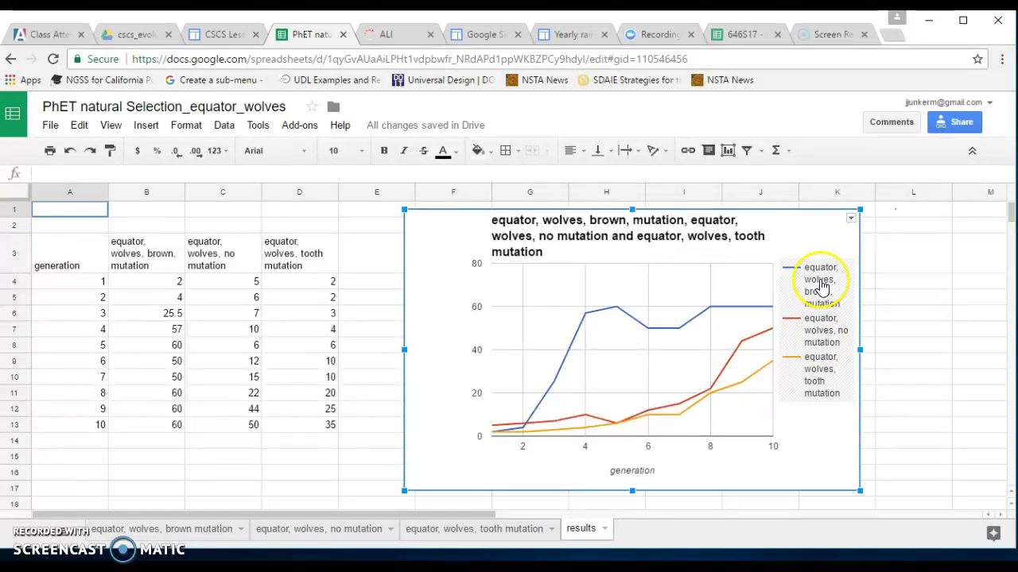
click(828, 338)
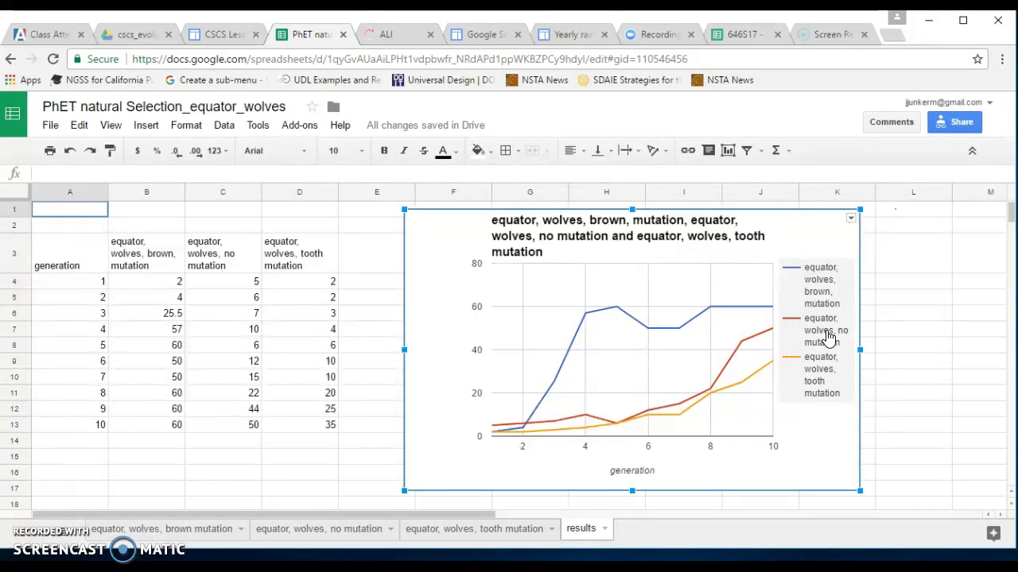
click(813, 286)
click(822, 329)
click(823, 375)
Step: Switch back to the Natural Selection simulation and reset all of its settings
key(alt+Tab)
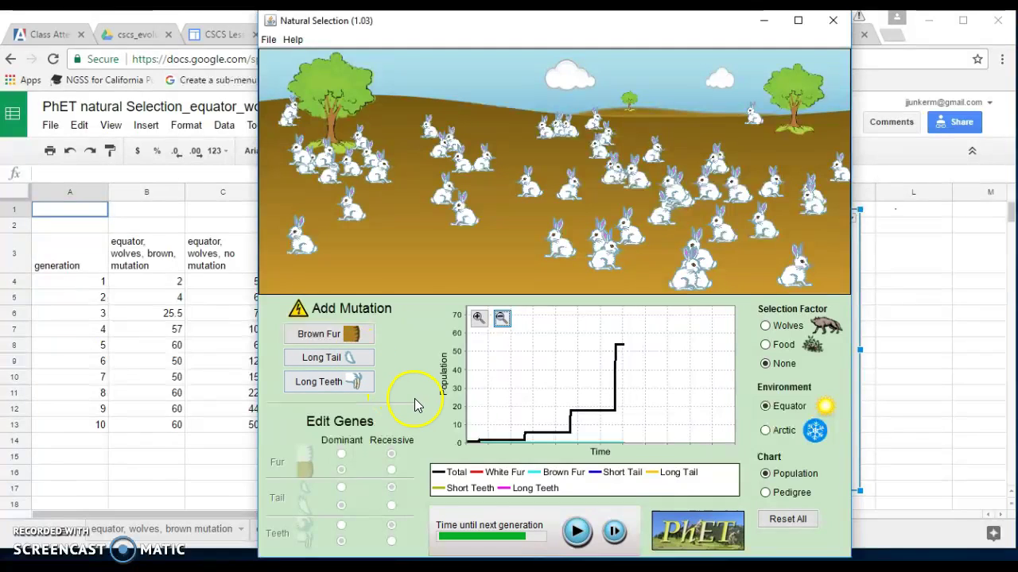
click(799, 521)
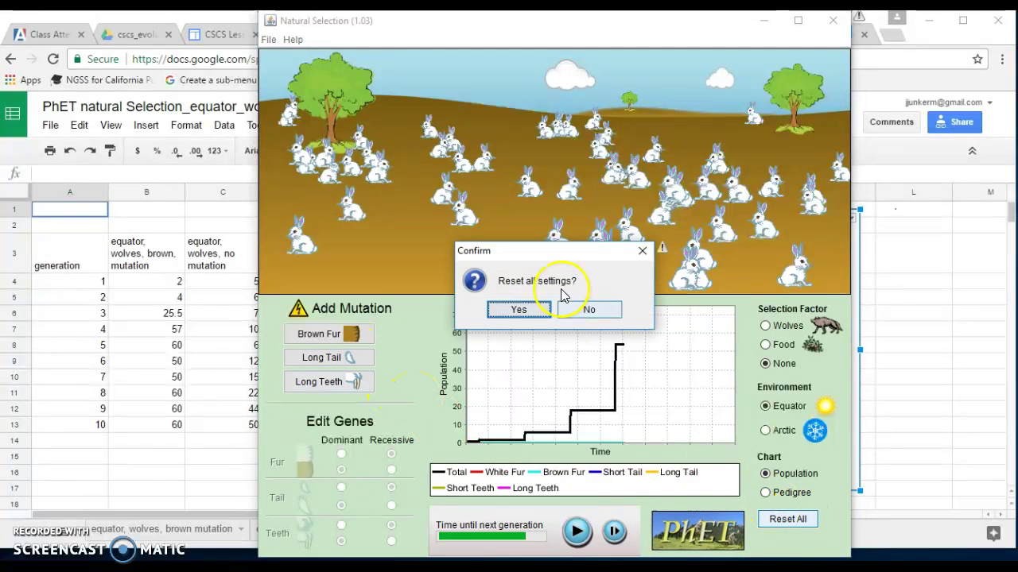
click(521, 310)
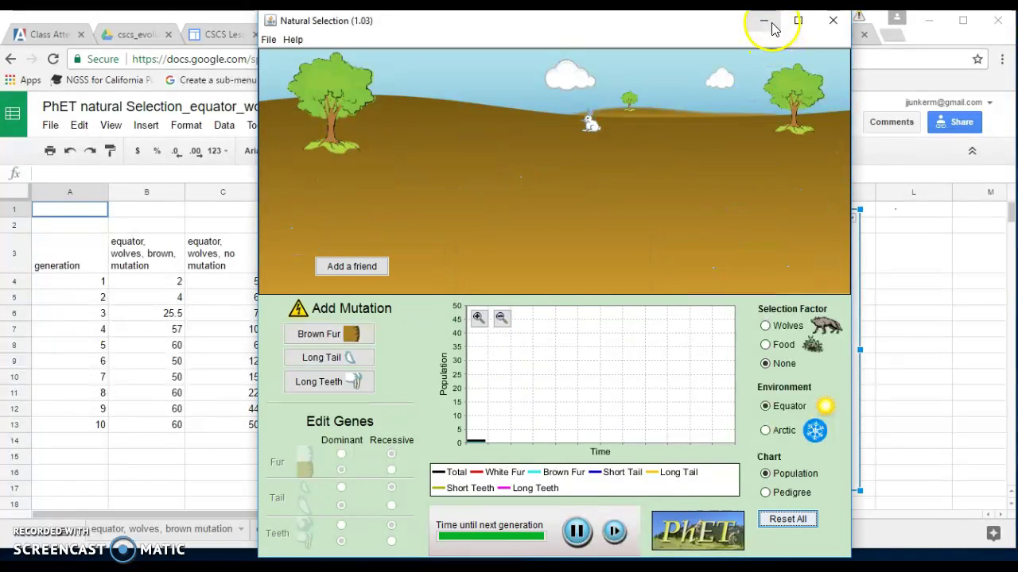
Step: Maximize the simulation window, pause the simulation, and add a friend for the single rabbit
click(797, 21)
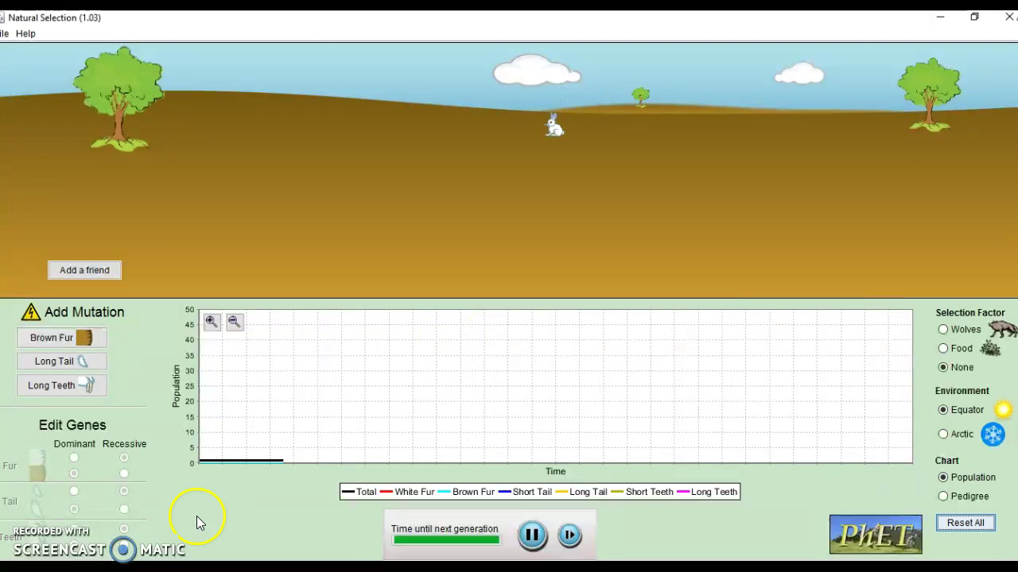
click(532, 535)
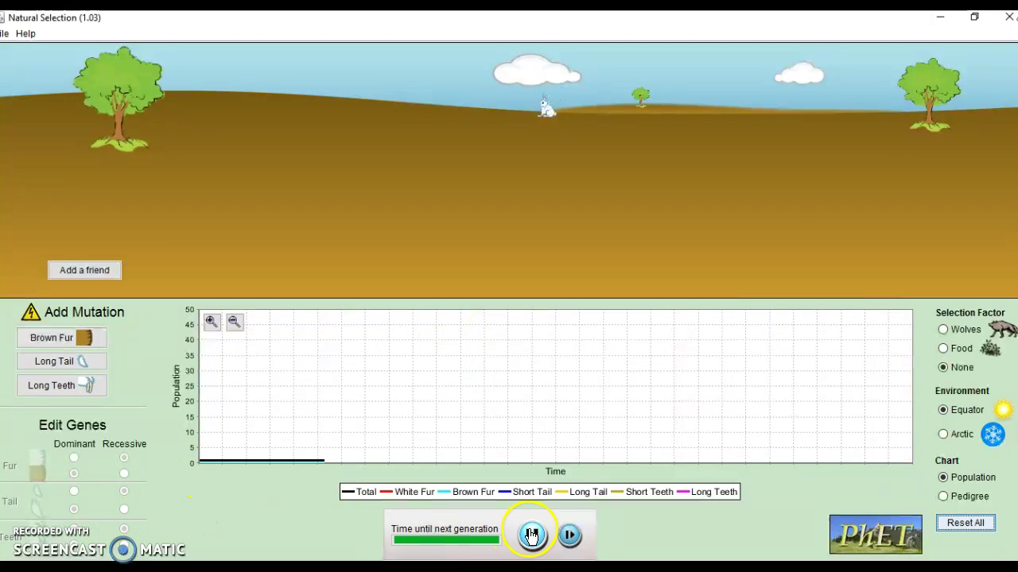
click(101, 274)
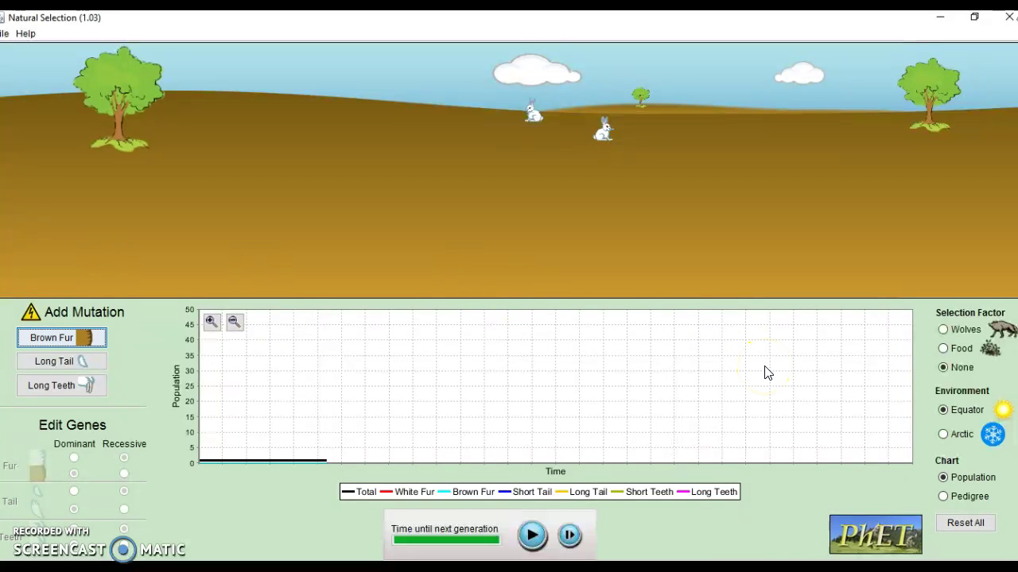
Step: Try the Arctic environment and the selection factor options, restoring the Equator environment with no selection factor
click(943, 331)
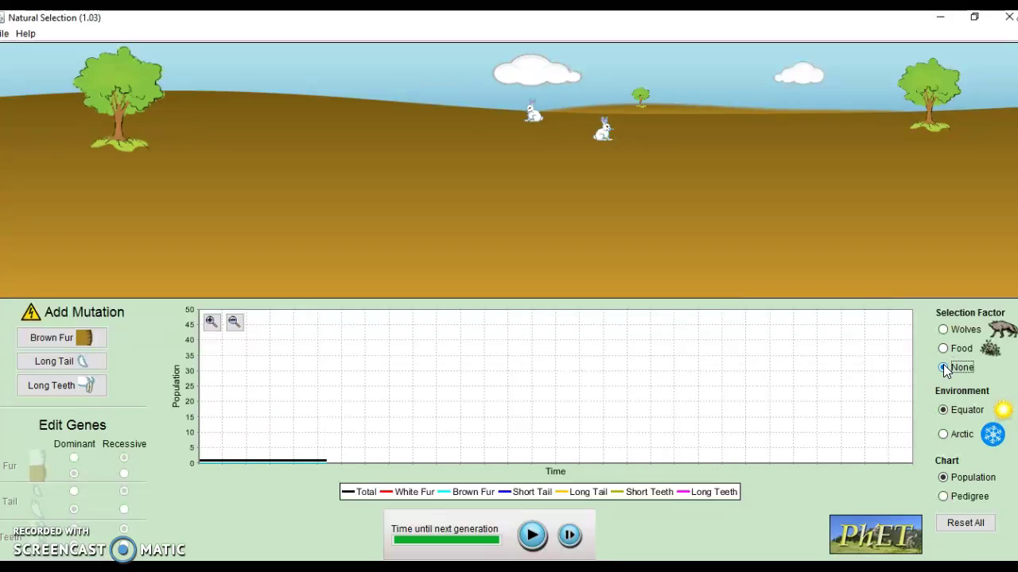
click(943, 435)
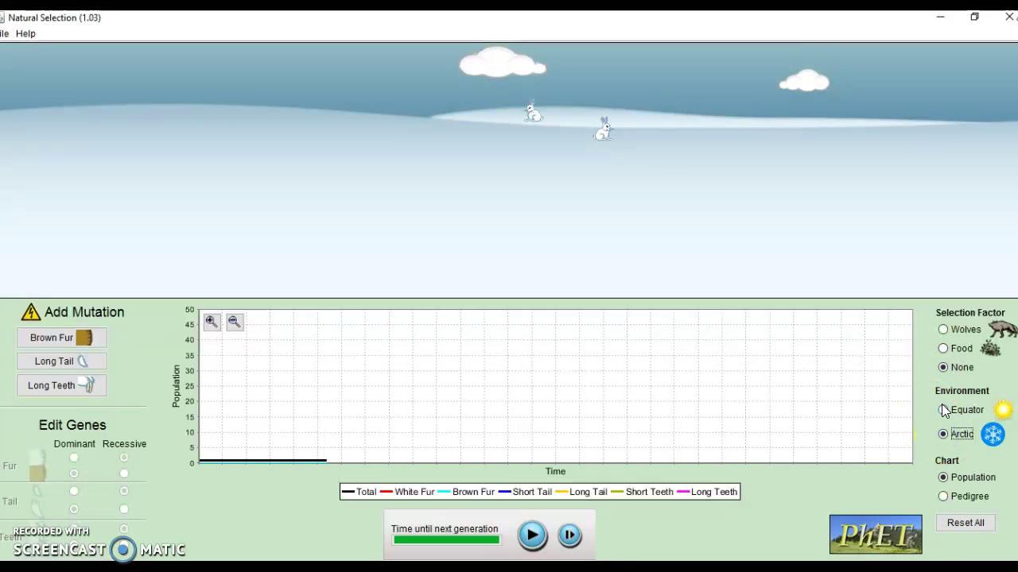
click(943, 409)
click(945, 368)
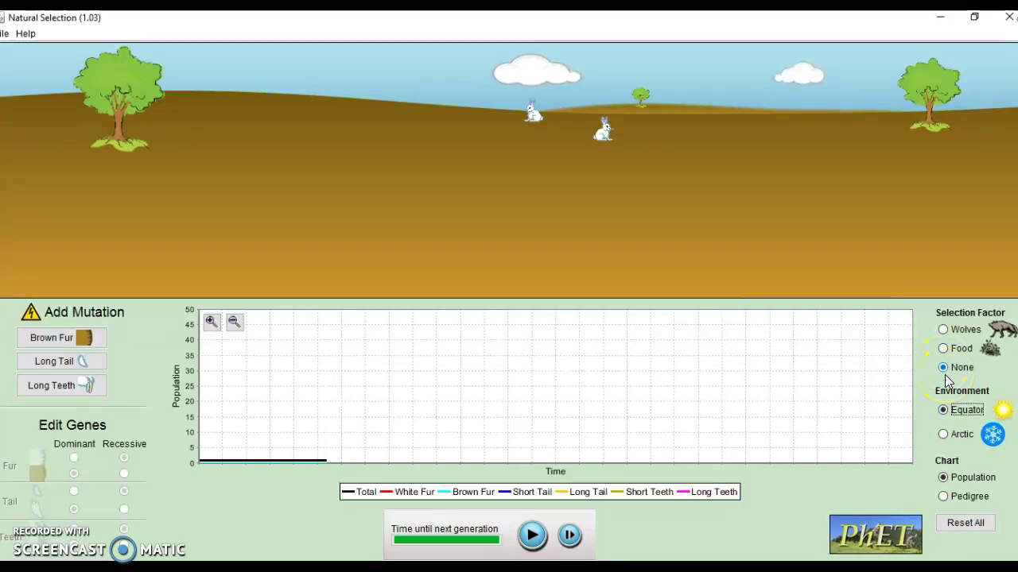
click(943, 332)
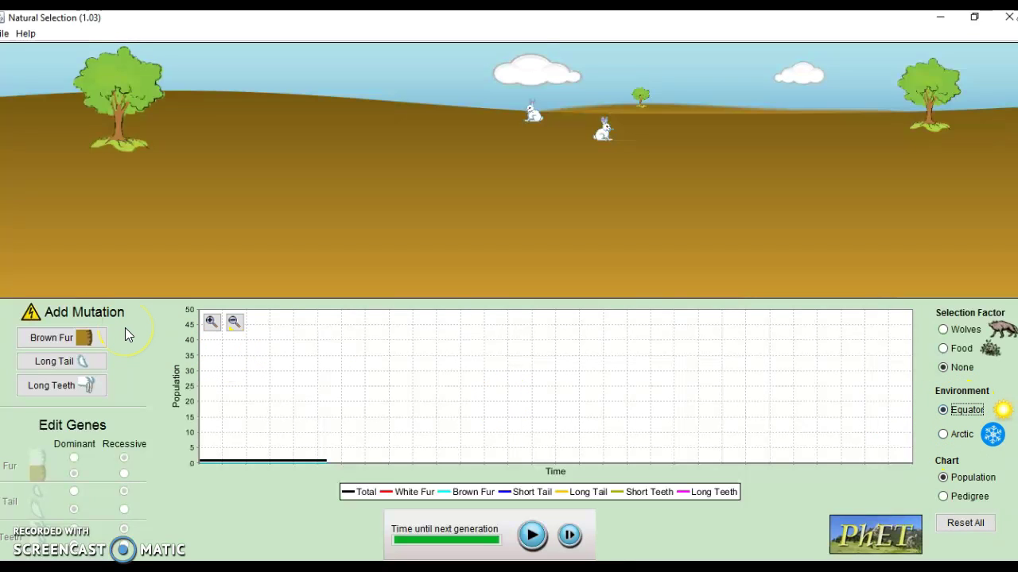
Step: Add the Long Tail mutation and run the simulation into the next generation with Wolves as the selection factor
click(73, 363)
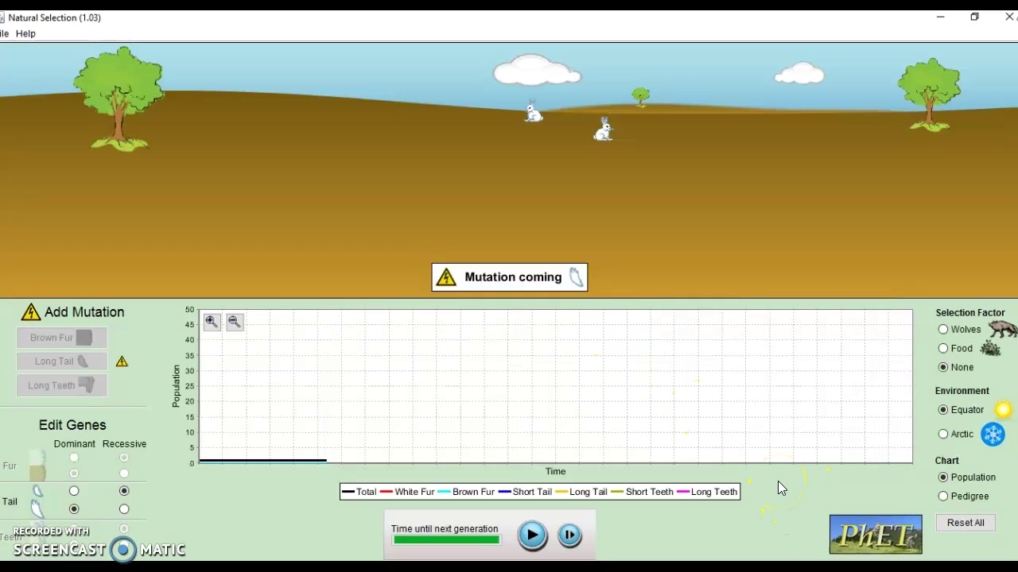
click(533, 538)
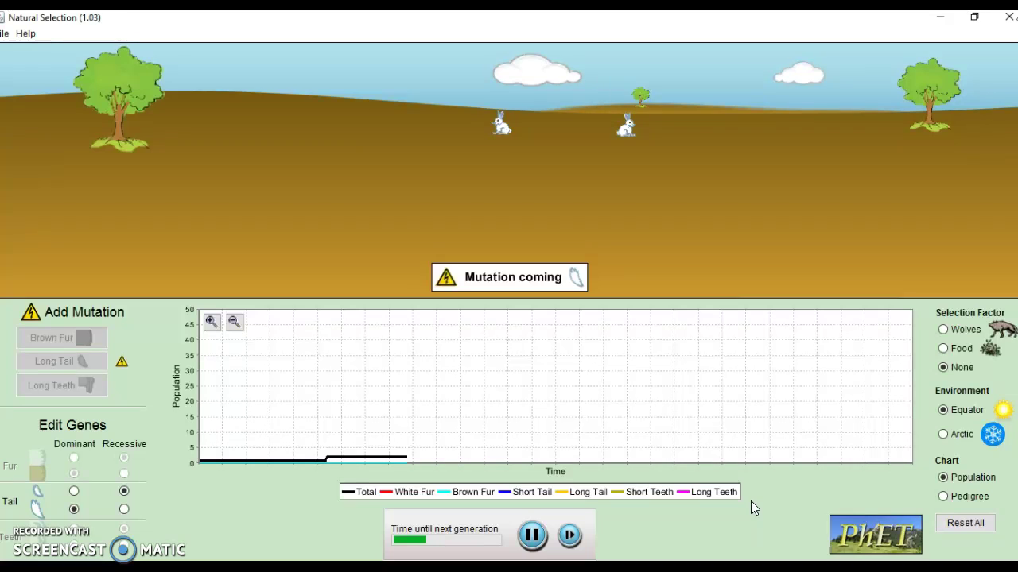
click(831, 480)
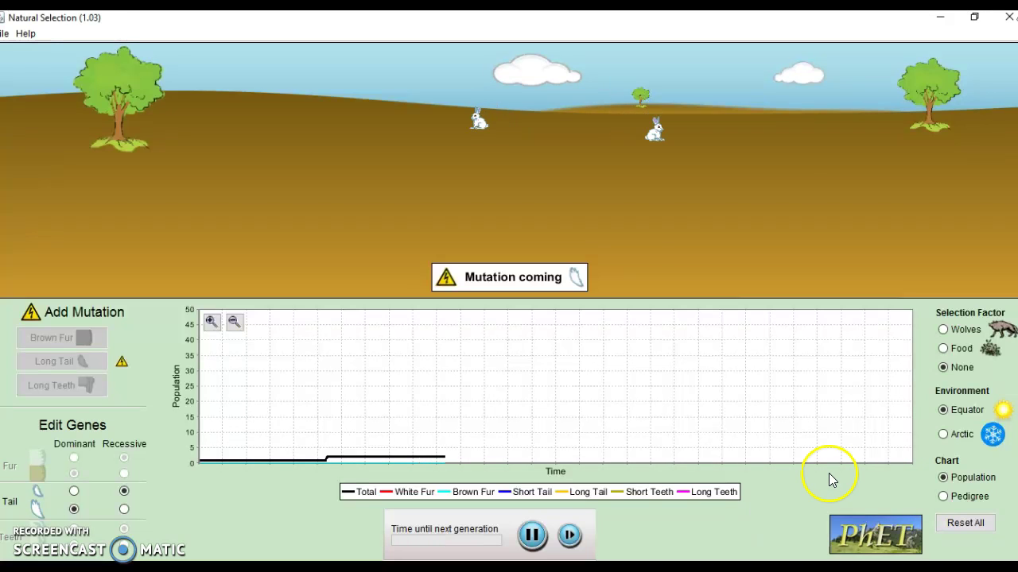
click(944, 329)
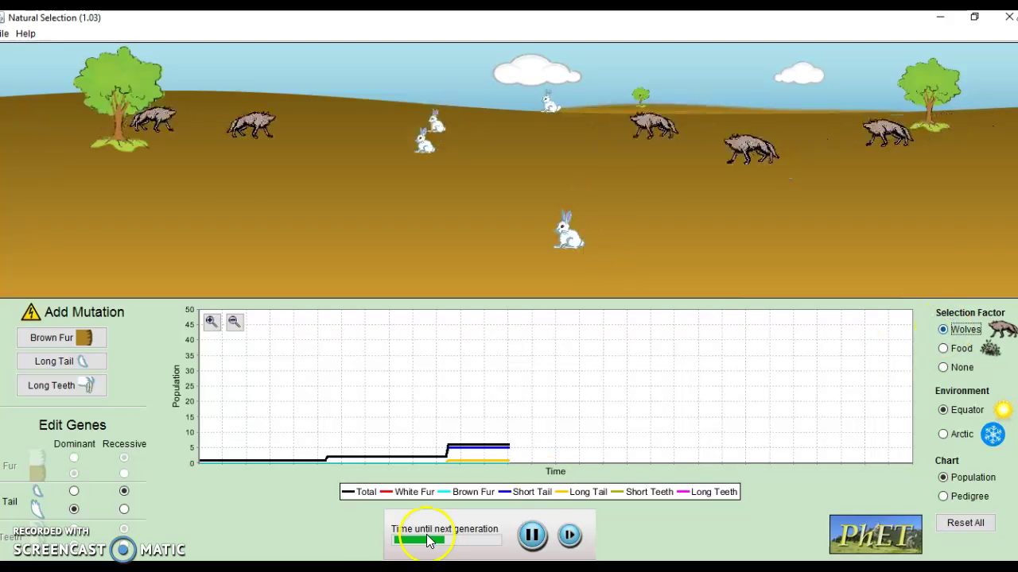